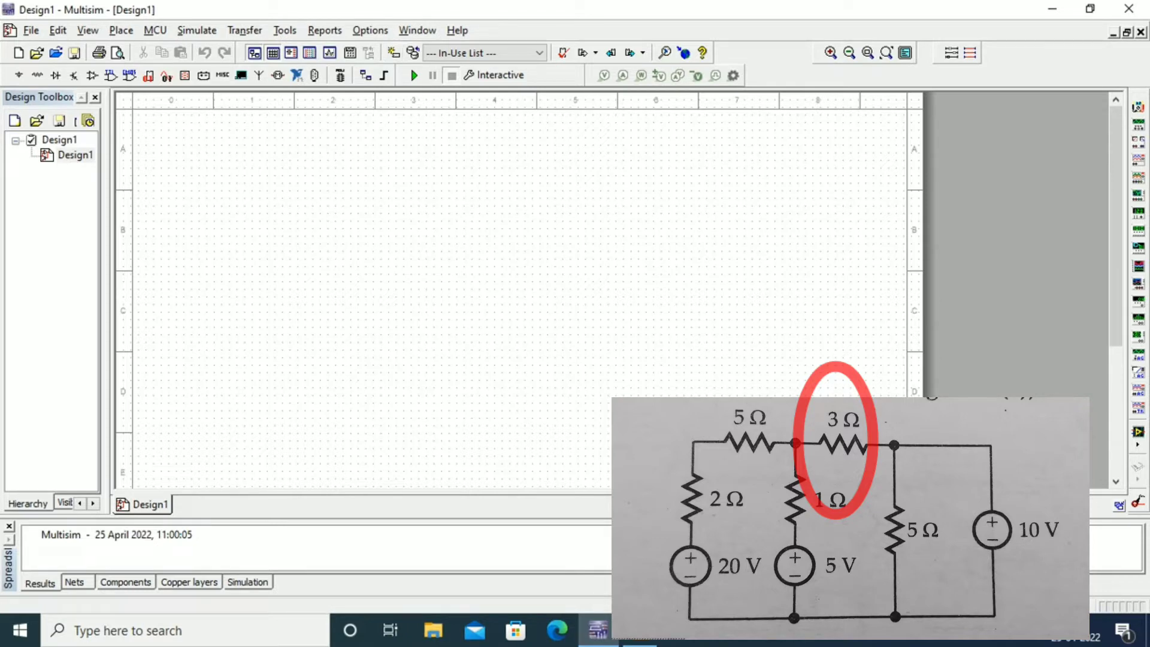
Place a DC_POWER source from the POWER_SOURCES family of the Sources group on the left part of the schematic.
{"action": "key", "text": "ctrl+w"}
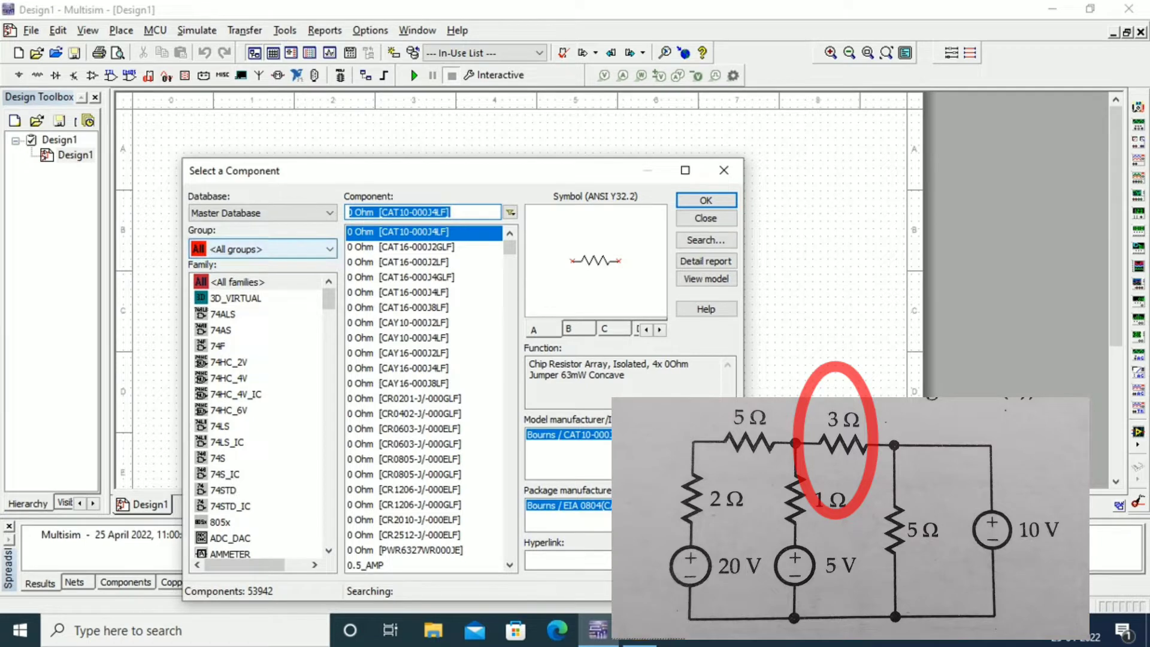
{"action": "left_click", "coordinate": [263, 249]}
{"action": "left_click", "coordinate": [262, 283]}
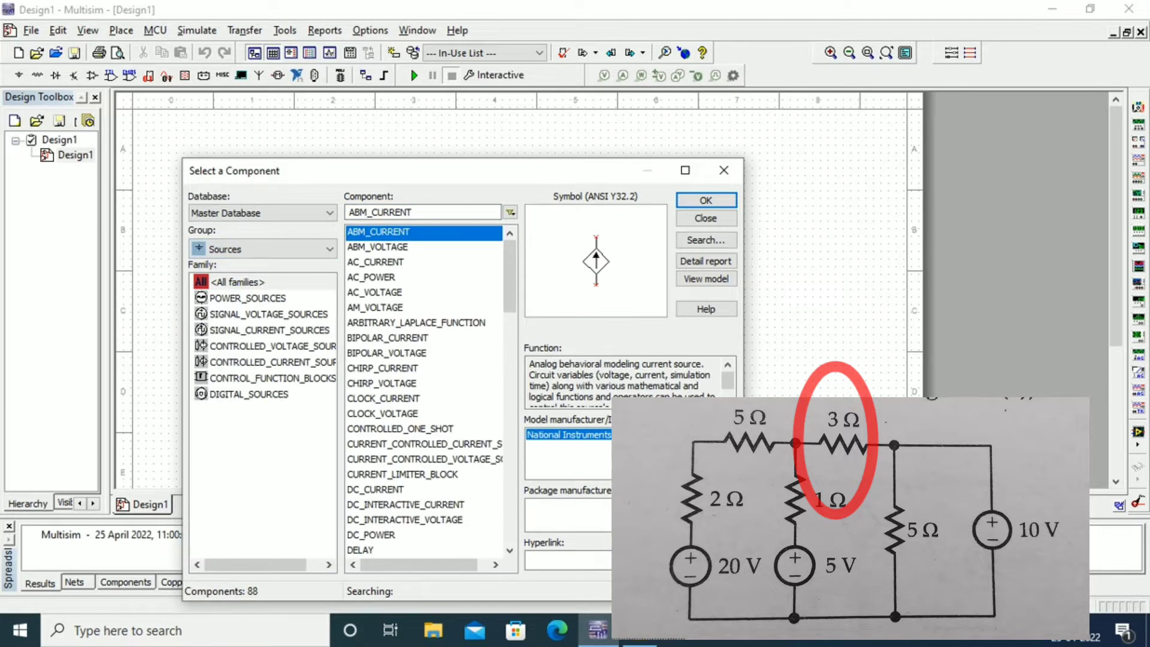
{"action": "left_click", "coordinate": [263, 298]}
{"action": "left_click", "coordinate": [370, 247]}
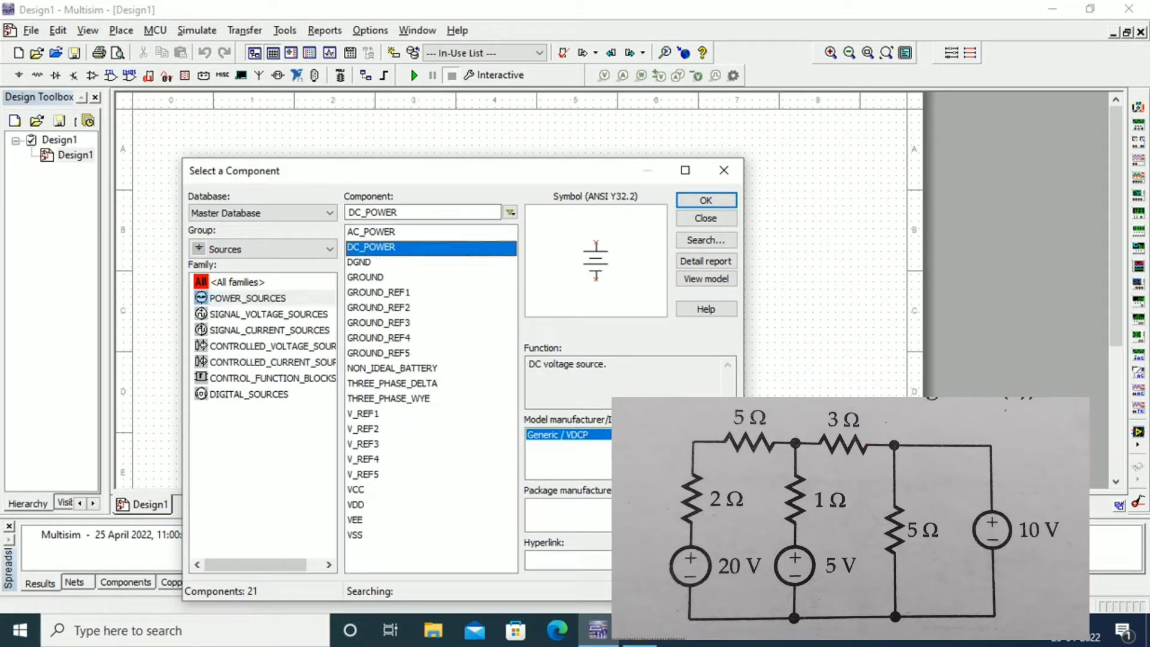
{"action": "left_click", "coordinate": [706, 200]}
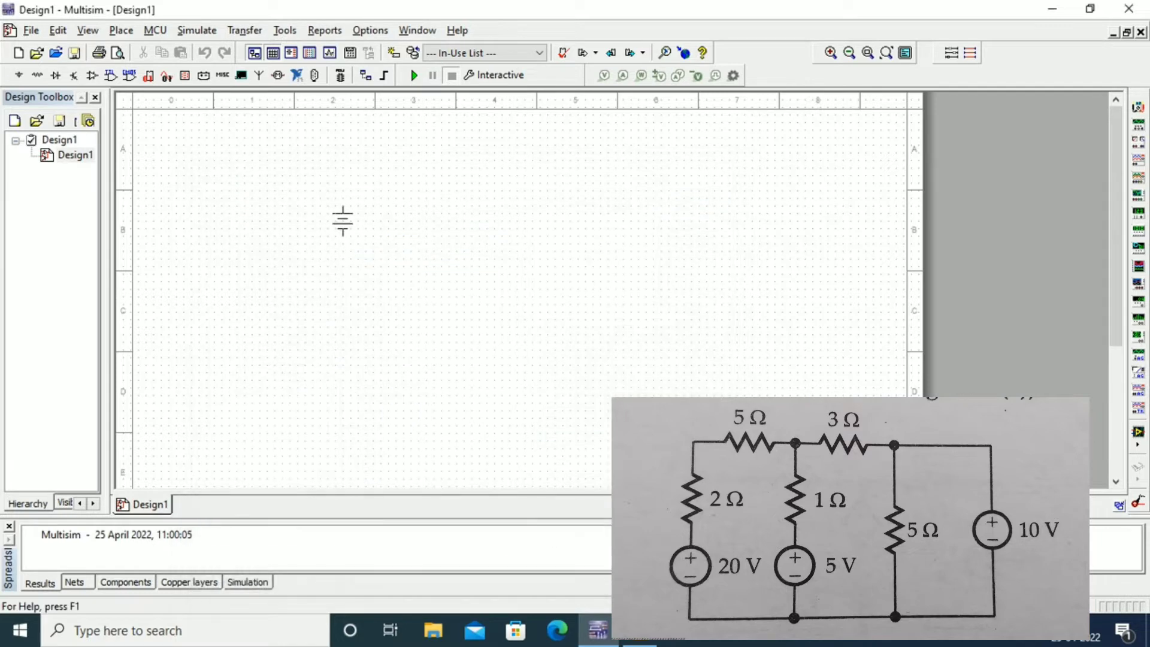
{"action": "left_click", "coordinate": [273, 236]}
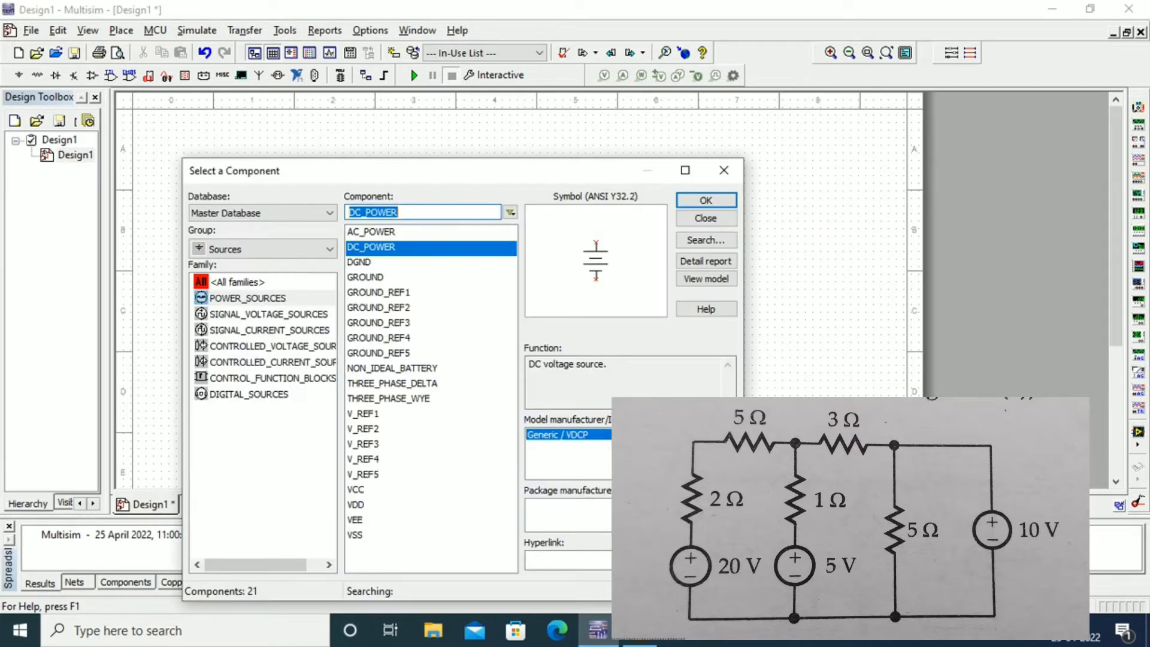
Place two more DC_POWER sources in a row to the right of the first source.
{"action": "left_click", "coordinate": [706, 200]}
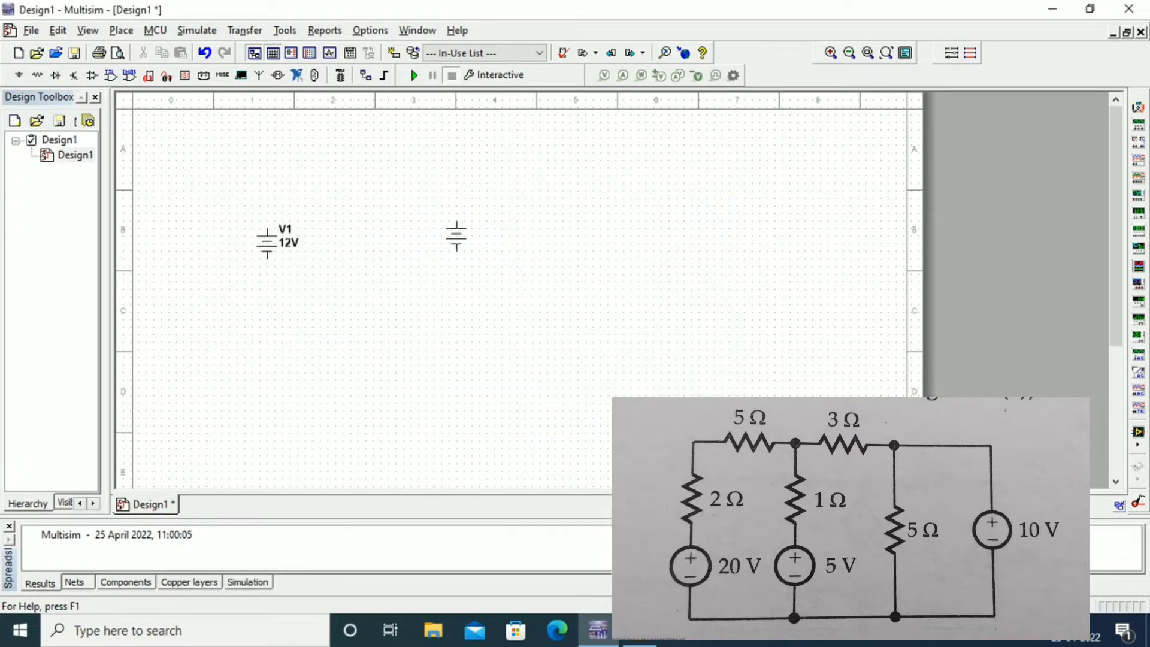
{"action": "left_click", "coordinate": [411, 235]}
{"action": "left_click", "coordinate": [706, 200]}
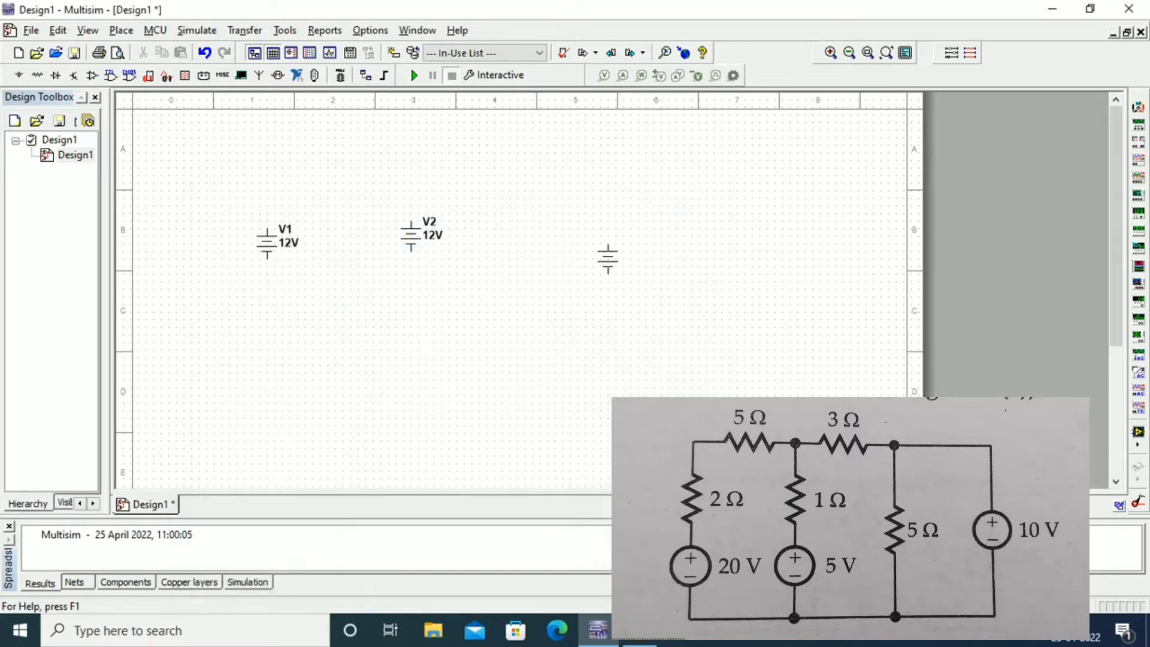
{"action": "left_click", "coordinate": [600, 228]}
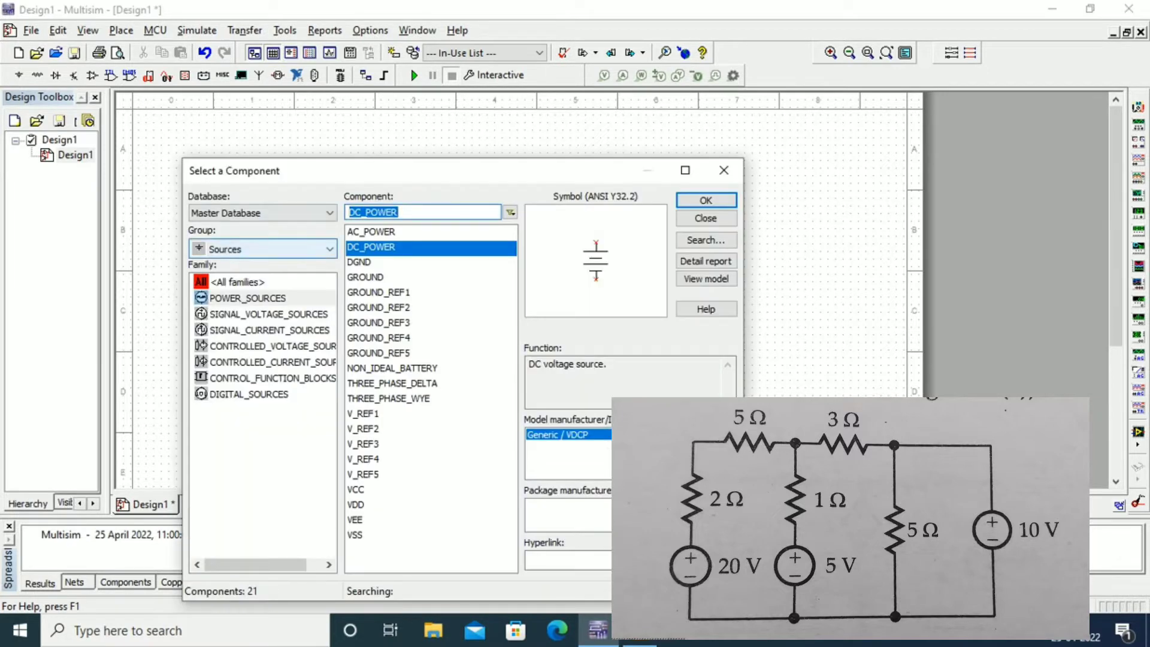
Place a 1k resistor from the RESISTOR family of the Basic group above and between the first two sources.
{"action": "left_click", "coordinate": [329, 248]}
{"action": "left_click", "coordinate": [220, 298]}
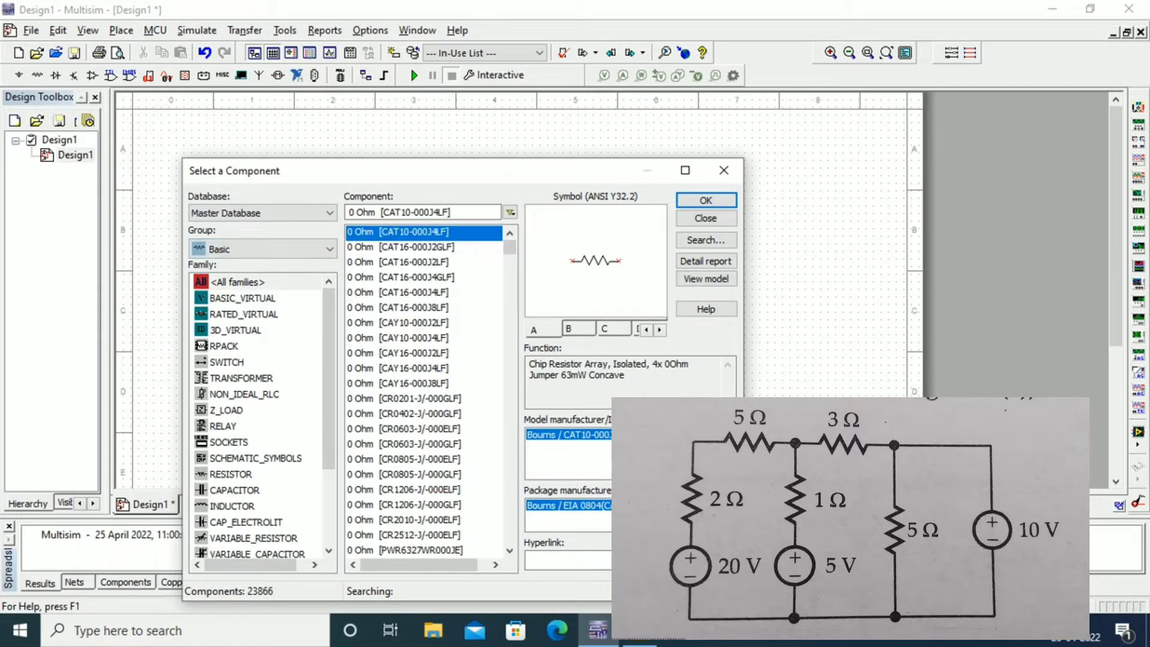
{"action": "left_click", "coordinate": [222, 426]}
{"action": "left_click", "coordinate": [255, 458]}
{"action": "left_click", "coordinate": [231, 474]}
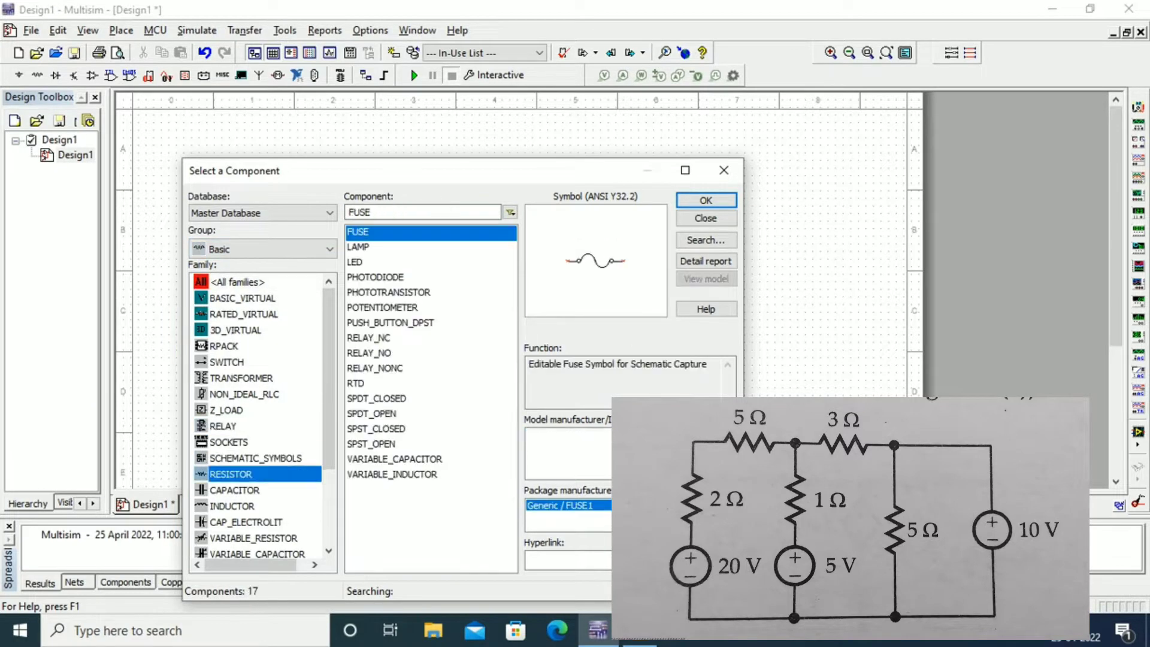
{"action": "left_click", "coordinate": [705, 200]}
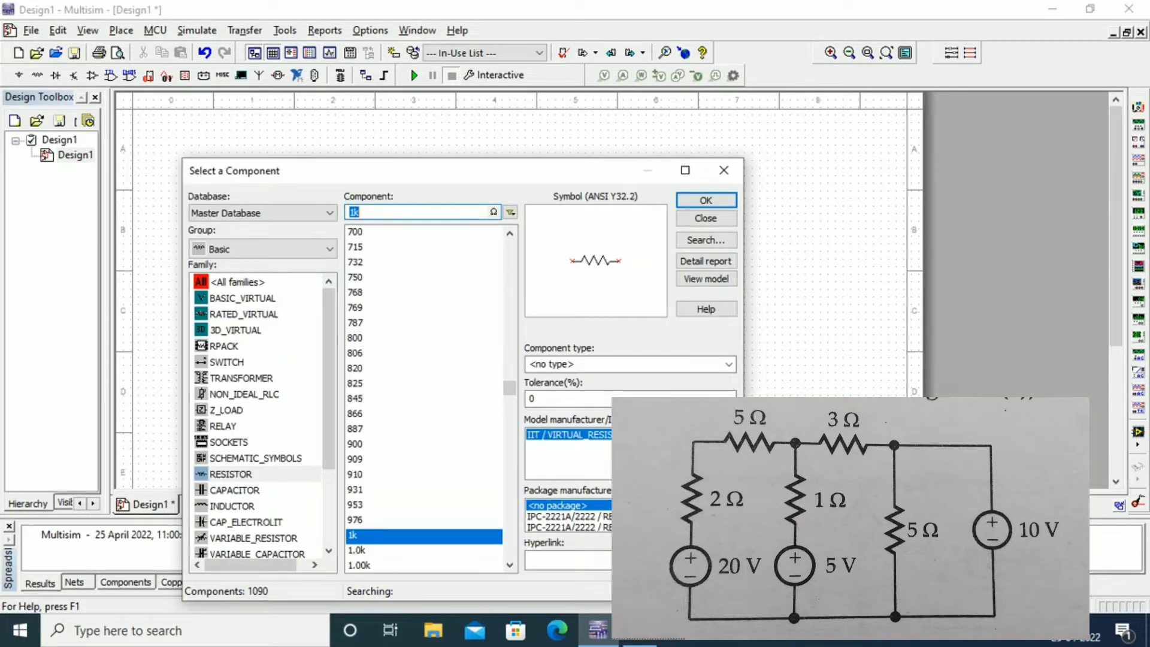
Choose a 2 Ω resistor and place it above source V2.
{"action": "scroll", "coordinate": [424, 398], "scroll_direction": "up", "scroll_amount": 12}
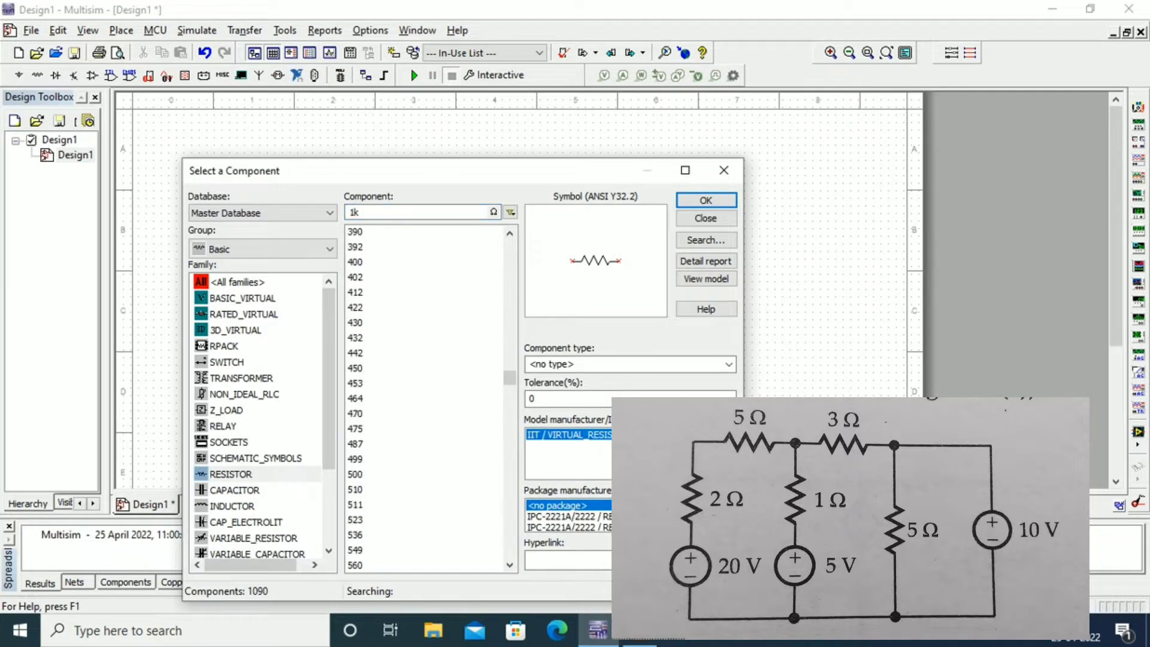
{"action": "left_click_drag", "start_coordinate": [509, 378], "coordinate": [509, 327]}
{"action": "scroll", "coordinate": [427, 398], "scroll_direction": "up", "scroll_amount": 20}
{"action": "scroll", "coordinate": [427, 398], "scroll_direction": "down", "scroll_amount": 9}
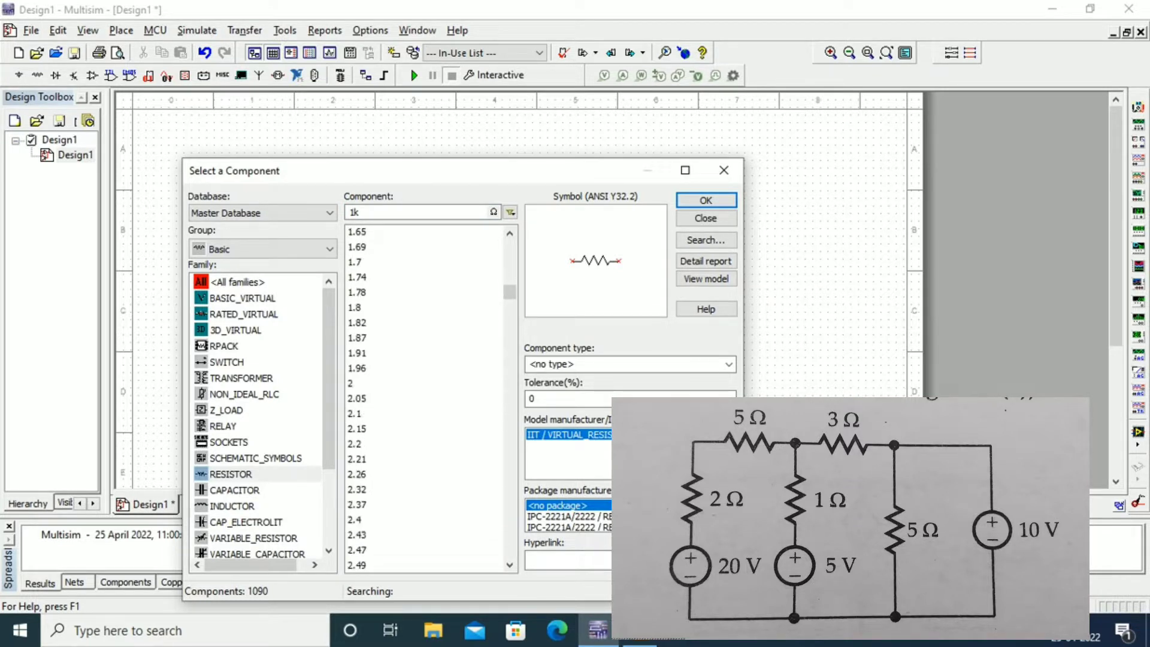
{"action": "left_click", "coordinate": [424, 383]}
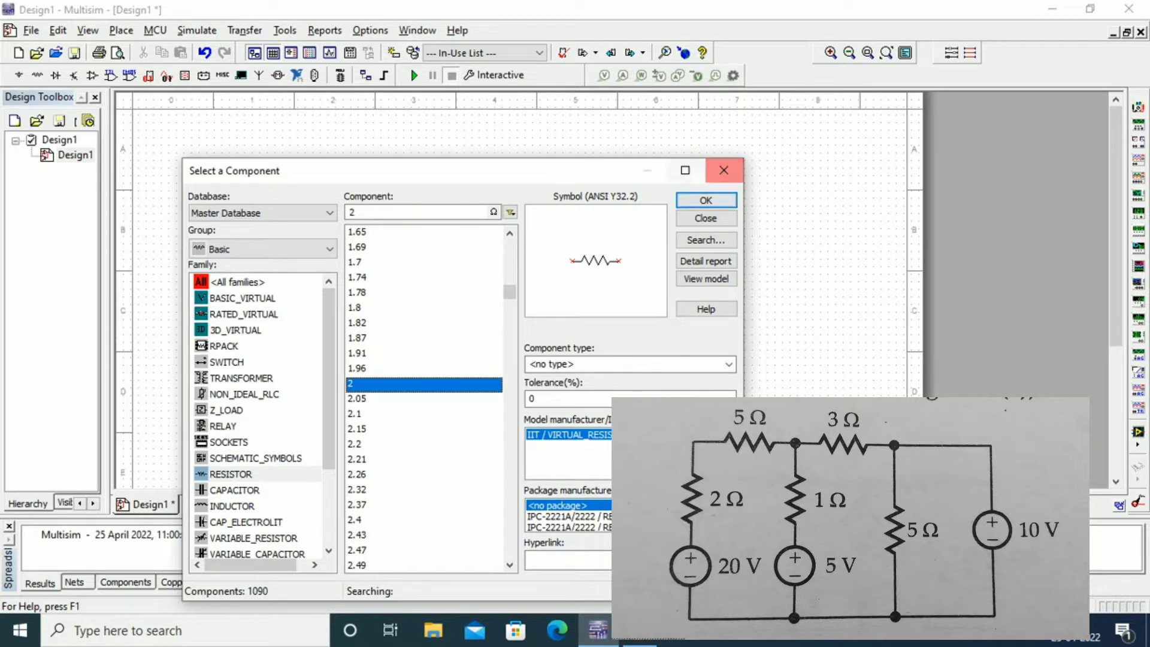
{"action": "left_click", "coordinate": [706, 200]}
{"action": "key", "text": "Return"}
{"action": "left_click", "coordinate": [422, 179]}
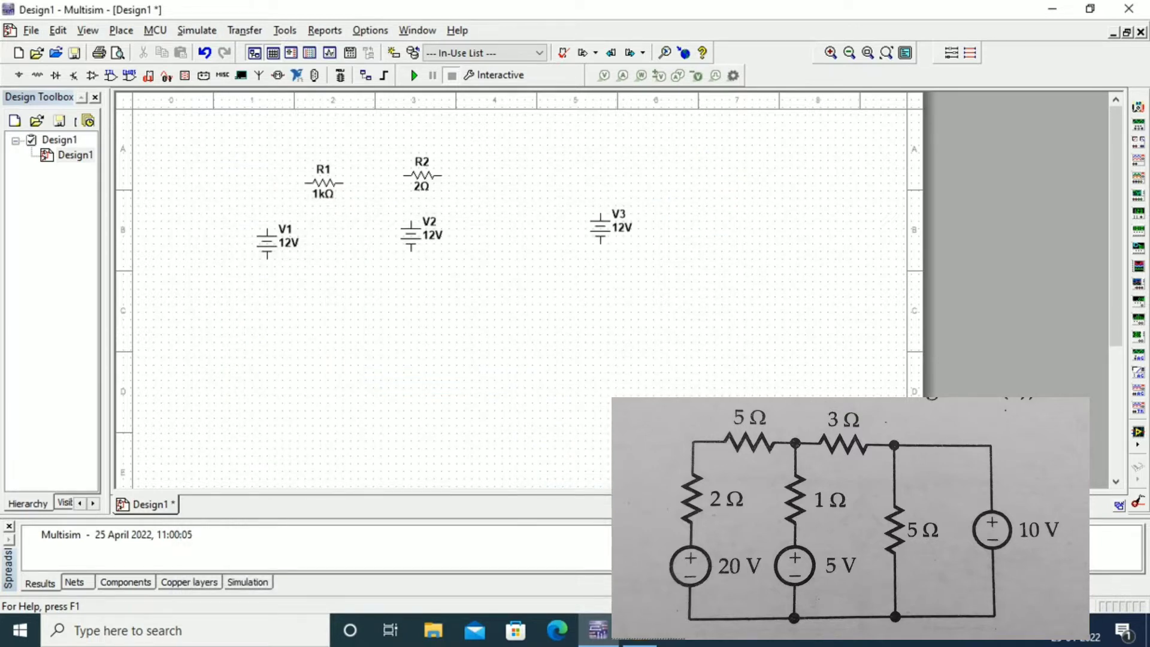
Place three more 2 Ω resistors in a row to the right of R2 and finish adding components.
{"action": "key", "text": "Return"}
{"action": "left_click", "coordinate": [514, 168]}
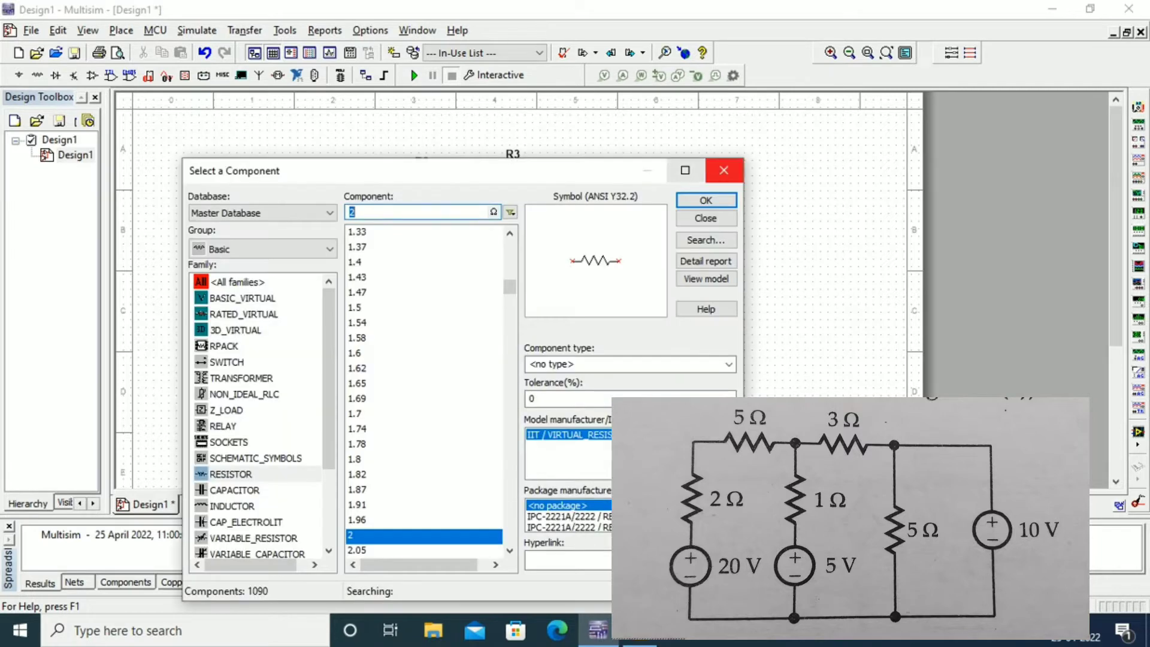
{"action": "key", "text": "Return"}
{"action": "left_click", "coordinate": [588, 170]}
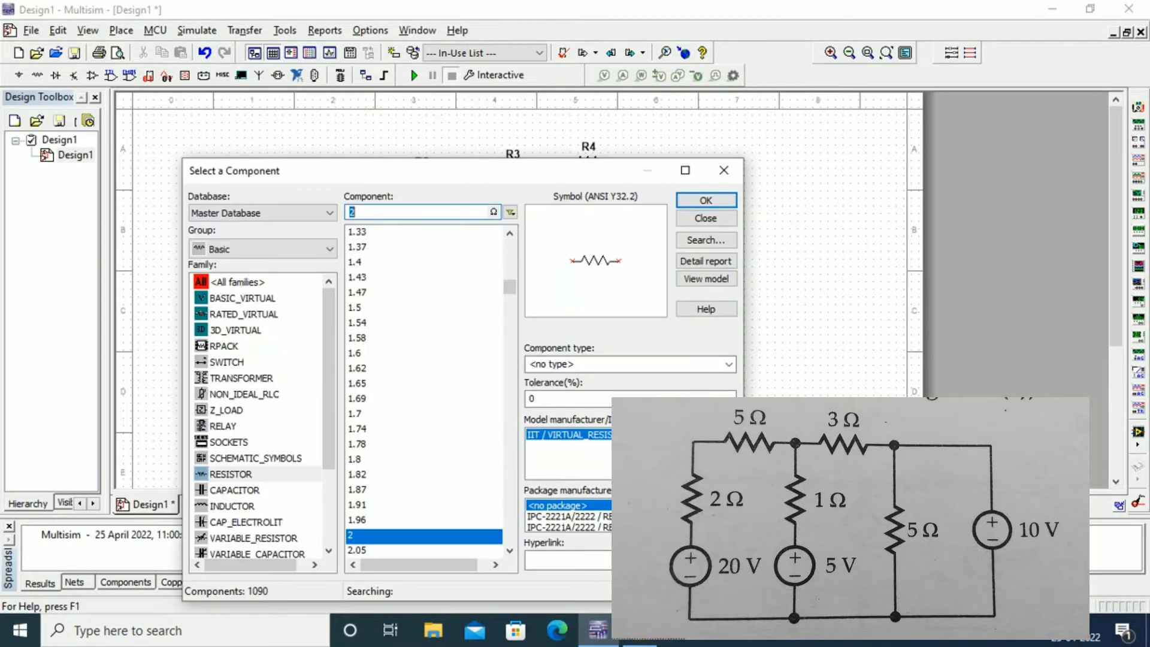
{"action": "key", "text": "Return"}
{"action": "left_click", "coordinate": [649, 169]}
{"action": "left_click", "coordinate": [724, 170]}
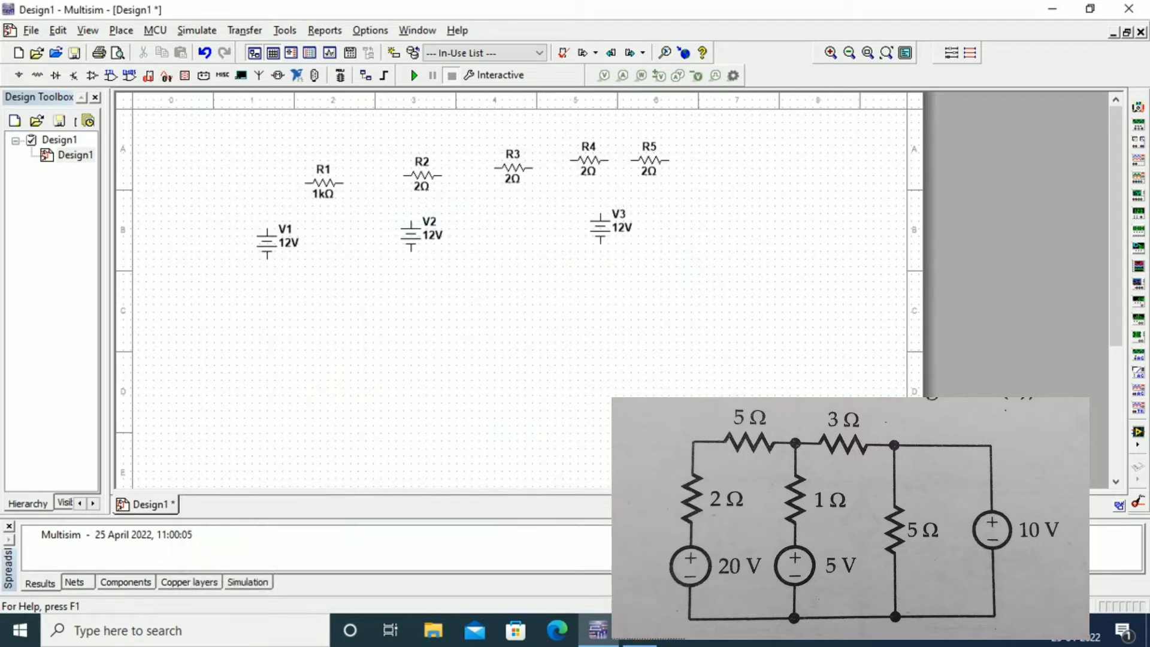
Move source V1 down and to the left, and select resistor R1 for the left branch.
{"action": "left_click_drag", "start_coordinate": [267, 242], "coordinate": [222, 265]}
{"action": "left_click", "coordinate": [324, 183]}
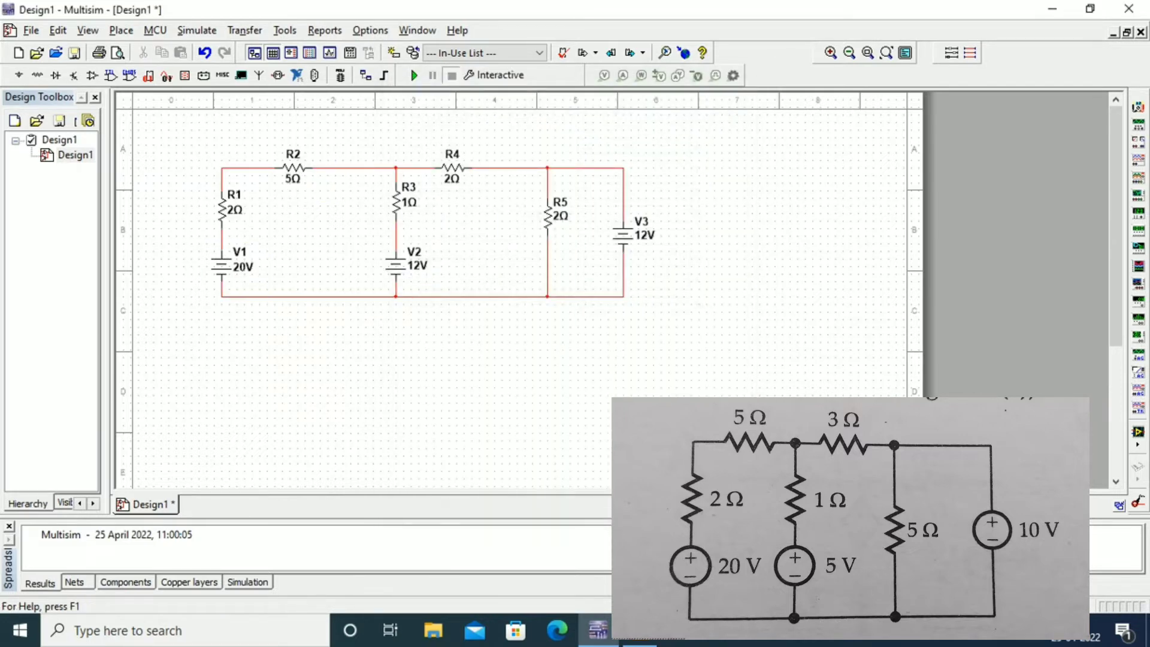
Set the voltage of source V2 to 5 V and the resistance of R4 to 3 Ω.
{"action": "double_click", "coordinate": [395, 266]}
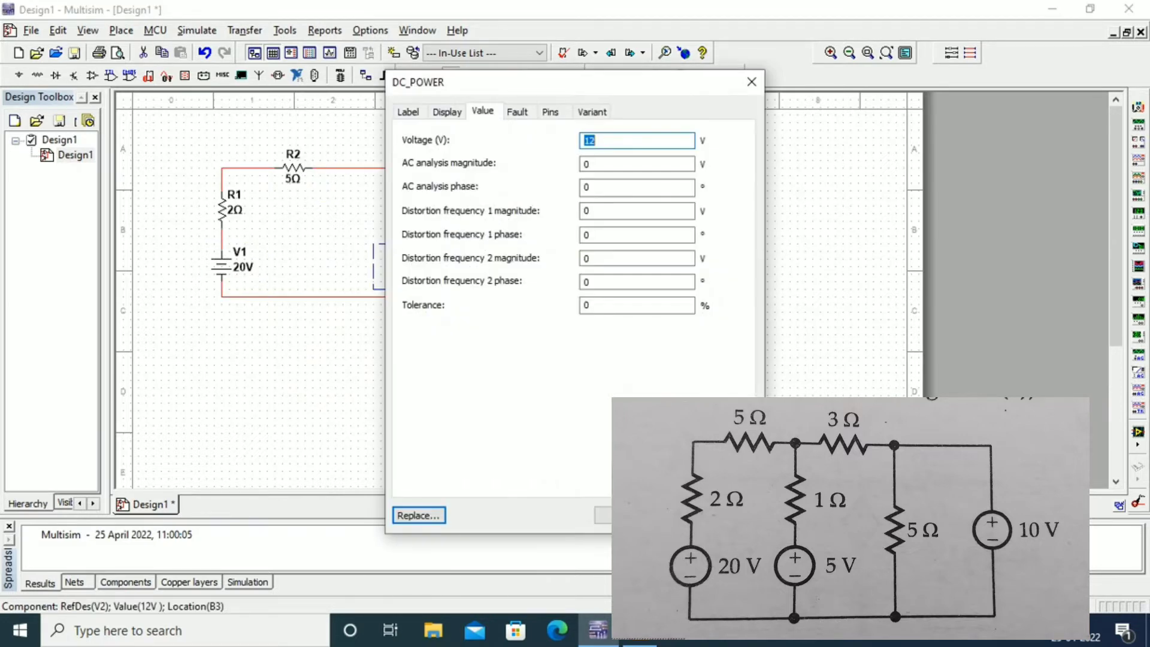
{"action": "type", "text": "5"}
{"action": "key", "text": "Return"}
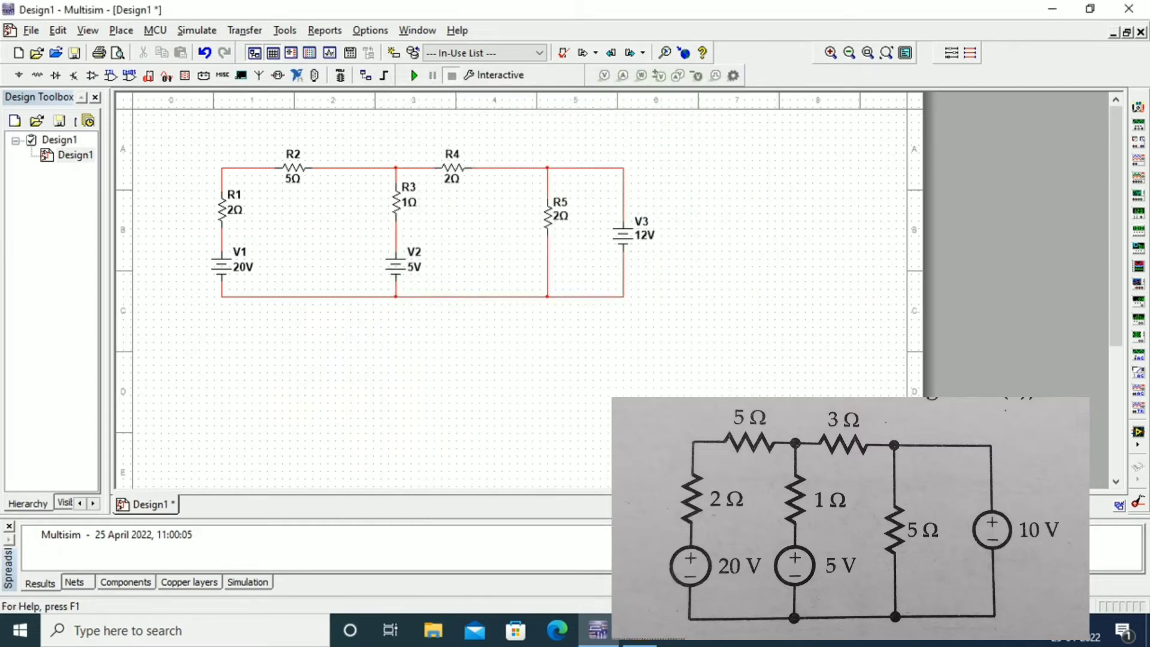
{"action": "double_click", "coordinate": [455, 164]}
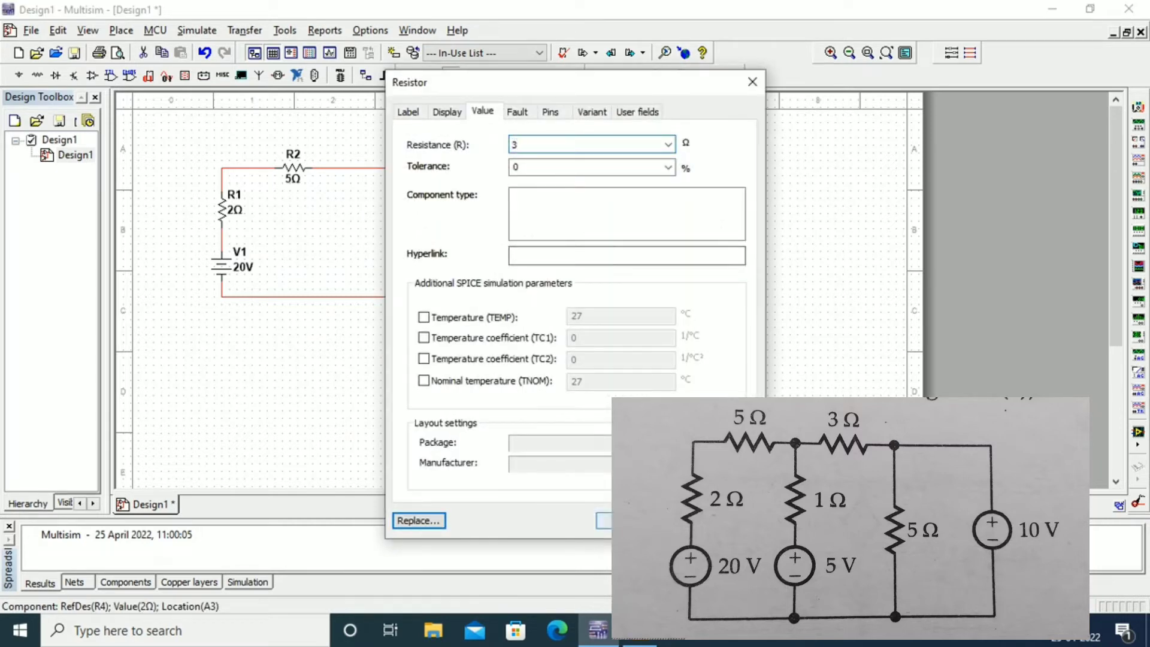
{"action": "key", "text": "Return"}
Set the resistance of R5 to 5 Ω and the voltage of source V3 to 10 V.
{"action": "double_click", "coordinate": [547, 216]}
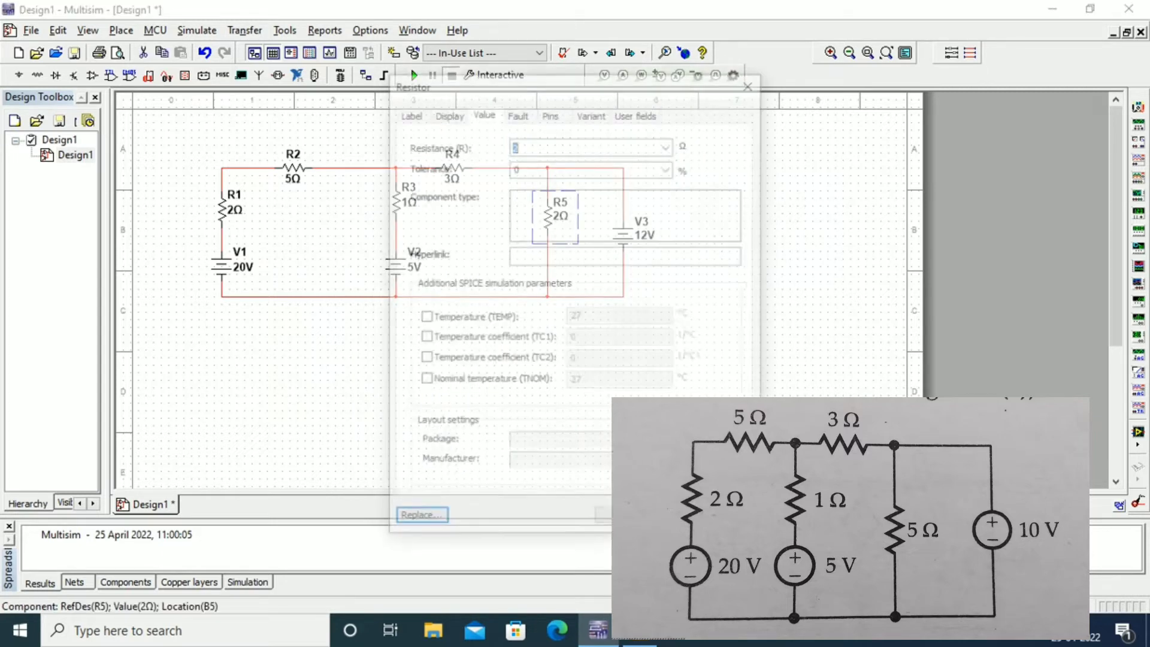
{"action": "type", "text": "5"}
{"action": "key", "text": "Return"}
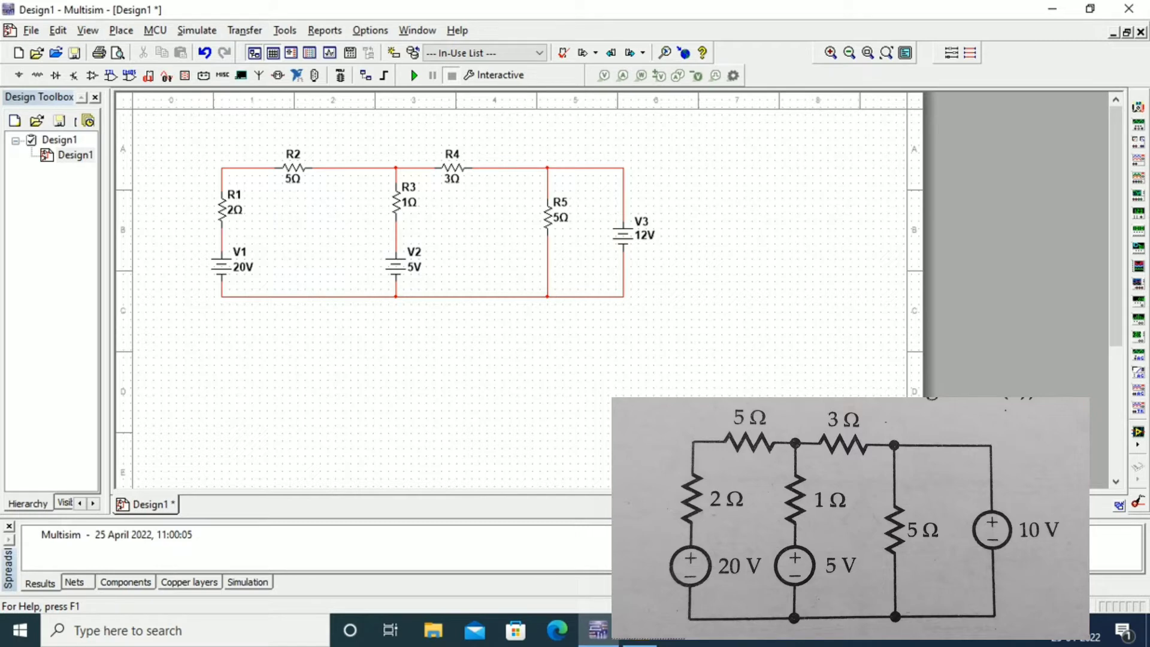
{"action": "double_click", "coordinate": [623, 235]}
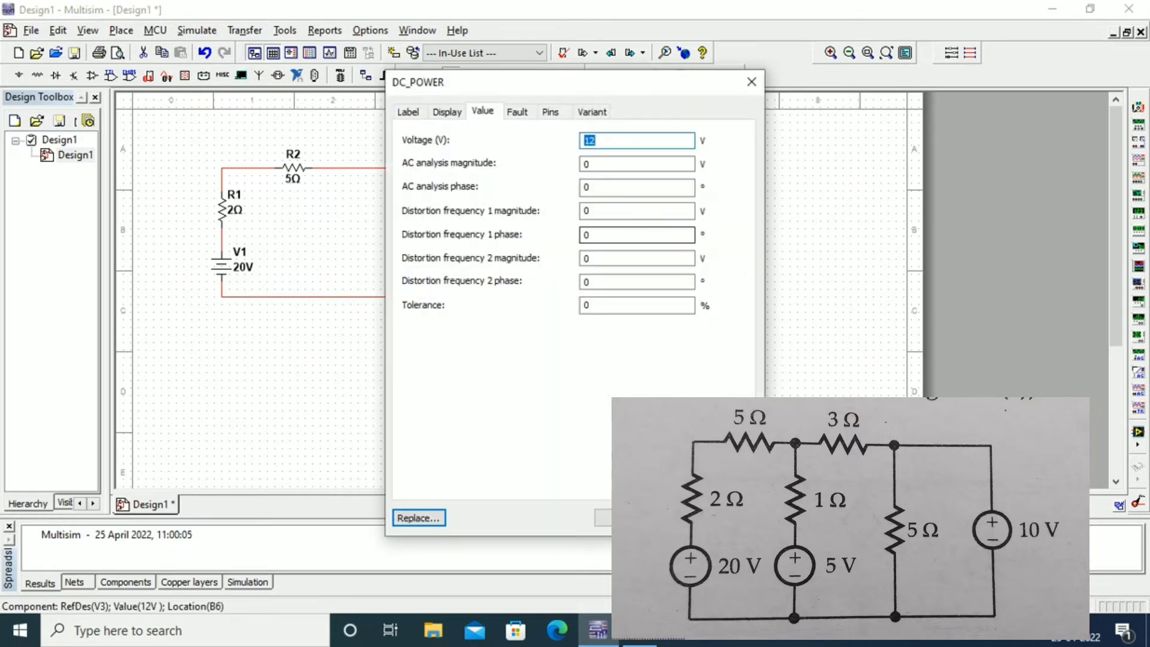
{"action": "key", "text": "Return"}
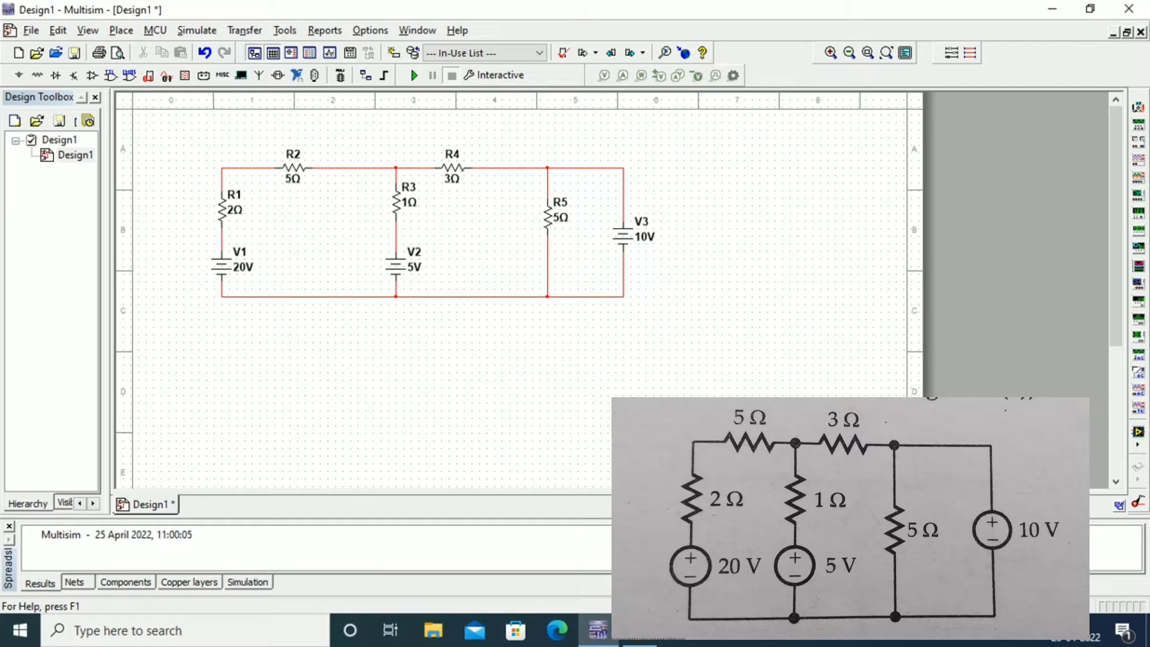
Move the whole circuit down to free space above it.
{"action": "left_click_drag", "start_coordinate": [192, 142], "coordinate": [648, 330]}
{"action": "left_click_drag", "start_coordinate": [623, 236], "coordinate": [623, 297]}
{"action": "key", "text": "Escape"}
Replace the wire between R4 and R5's upper node with a series multimeter set to measure DC current.
{"action": "left_click", "coordinate": [509, 228]}
{"action": "key", "text": "Delete"}
{"action": "left_click", "coordinate": [1137, 107]}
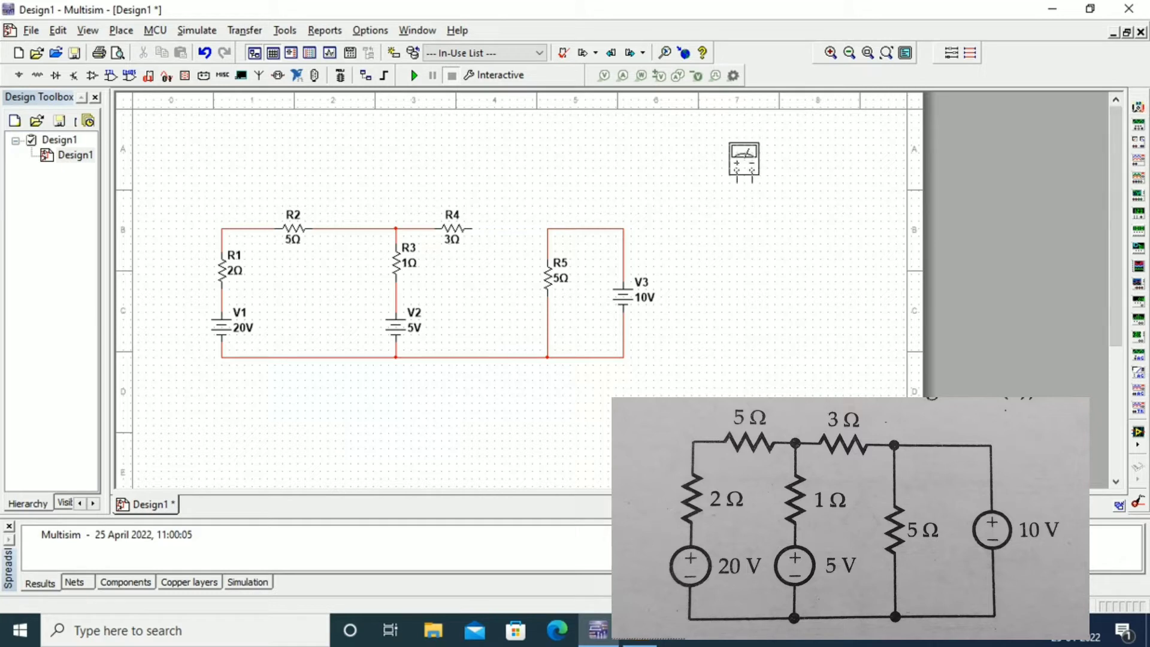
{"action": "left_click", "coordinate": [509, 185]}
{"action": "left_click", "coordinate": [510, 183]}
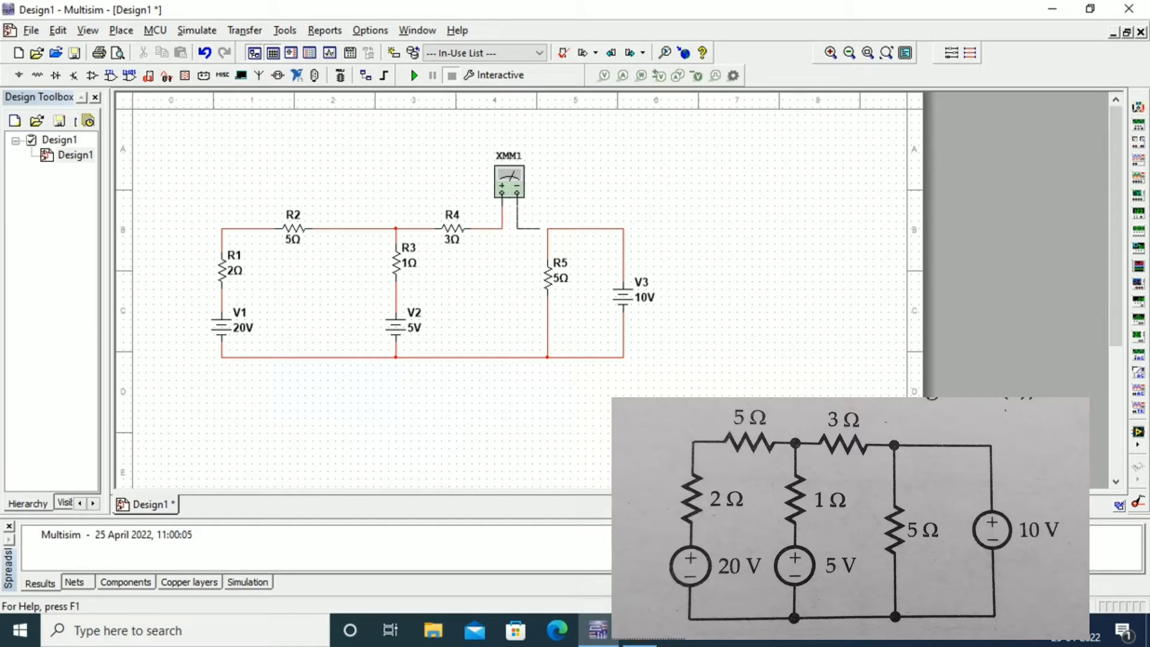
{"action": "double_click", "coordinate": [509, 181]}
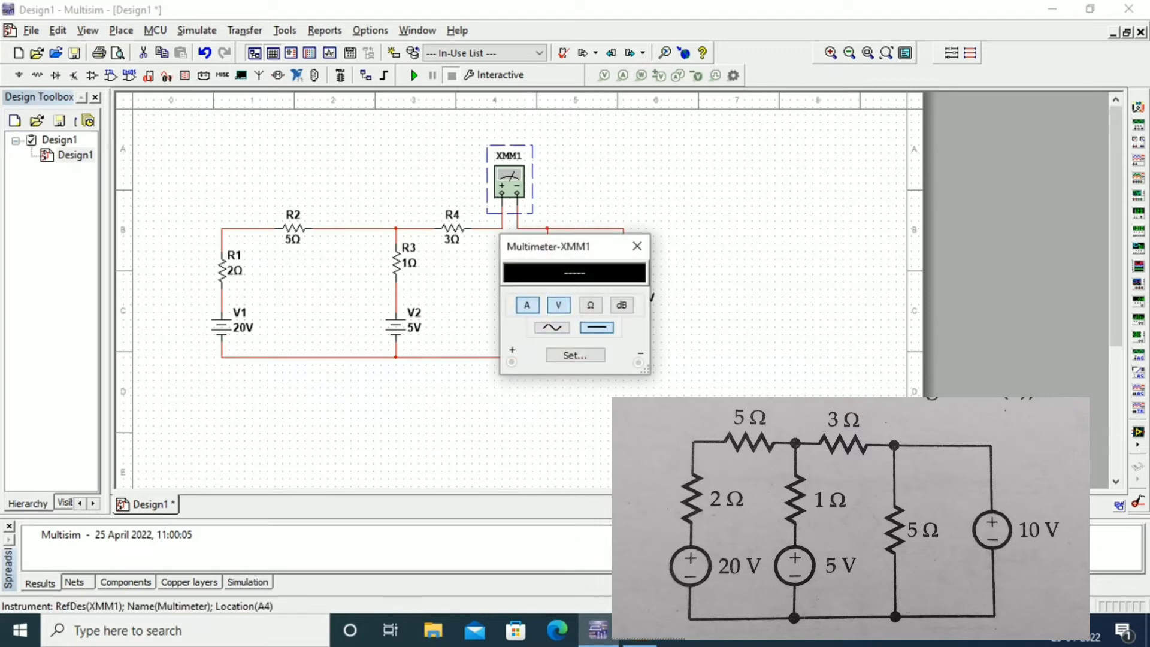
{"action": "left_click", "coordinate": [637, 247]}
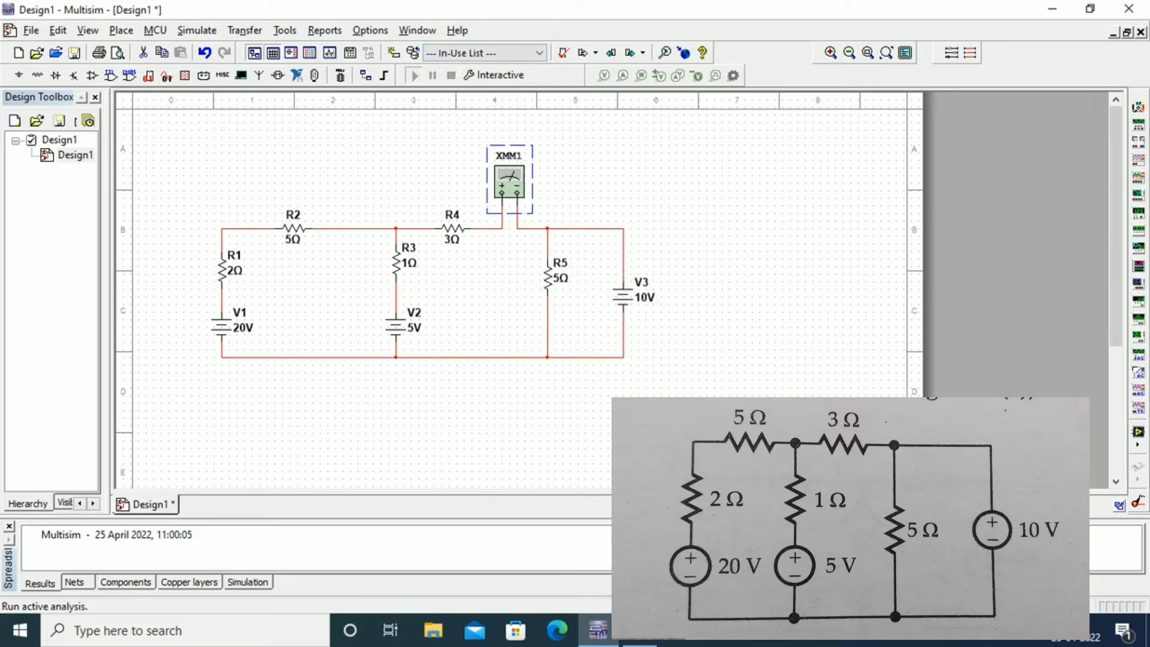
Run the simulation, read the current through R4 on the multimeter, and stop the simulation.
{"action": "left_click", "coordinate": [414, 74]}
{"action": "double_click", "coordinate": [509, 182]}
{"action": "left_click_drag", "start_coordinate": [563, 246], "coordinate": [719, 136]}
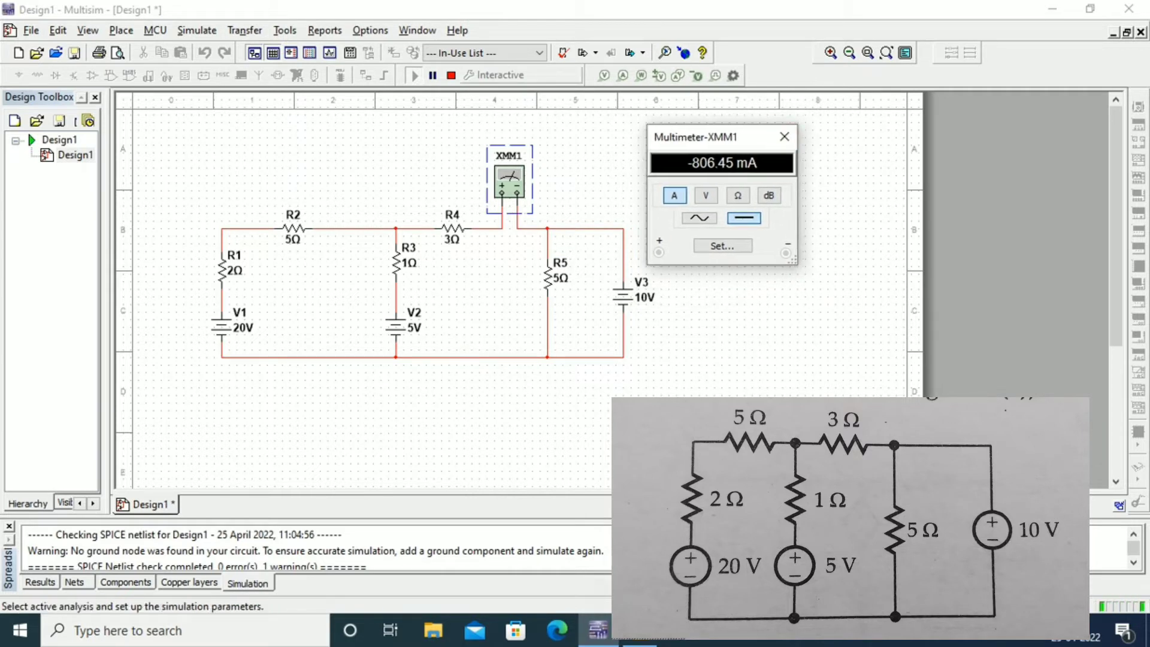
{"action": "left_click", "coordinate": [452, 75]}
{"action": "left_click", "coordinate": [784, 136]}
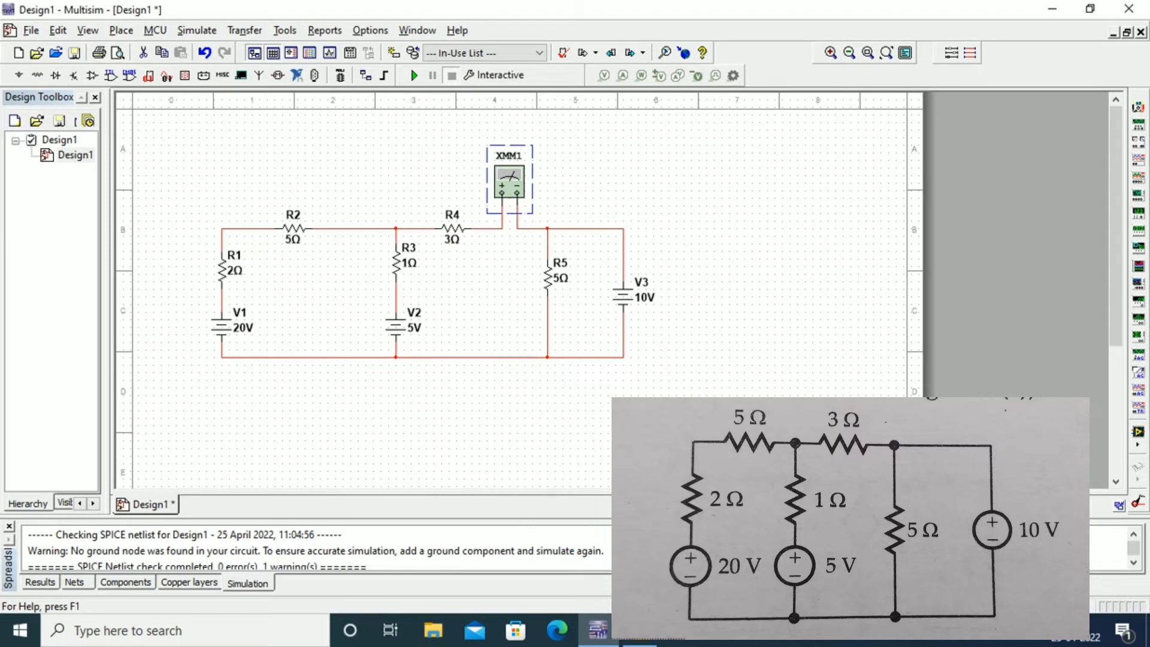
Remove resistor R4 and wire the multimeter's positive terminal directly to the node above R3.
{"action": "left_click", "coordinate": [502, 221]}
{"action": "key", "text": "Delete"}
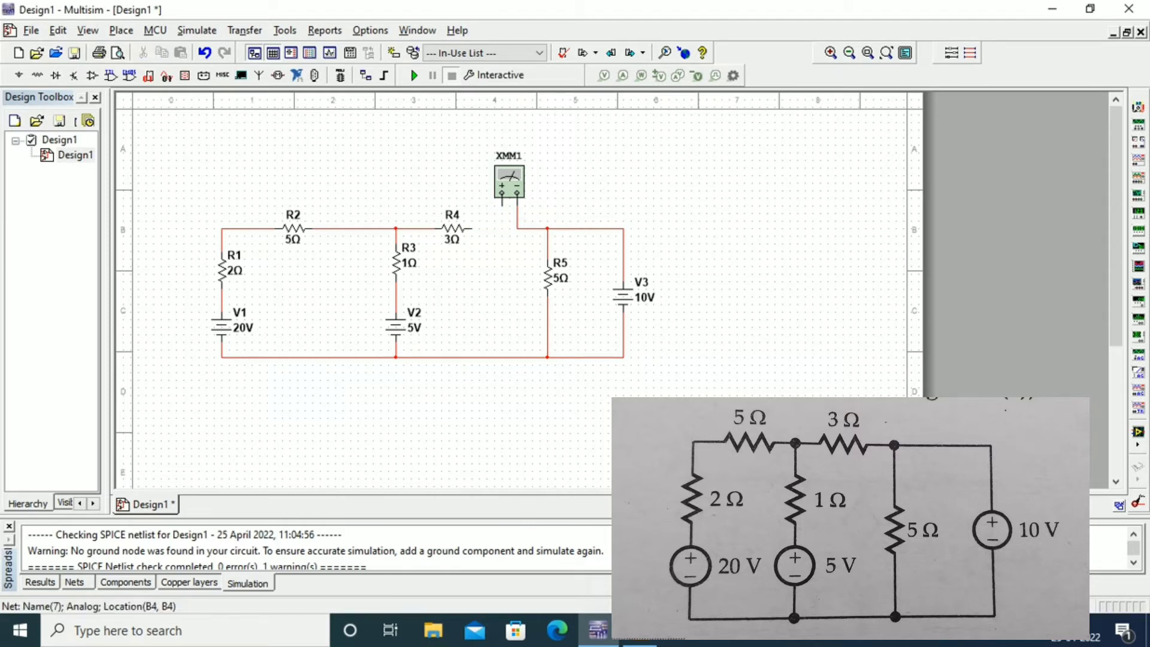
{"action": "left_click", "coordinate": [453, 228]}
{"action": "key", "text": "Delete"}
{"action": "left_click", "coordinate": [502, 196]}
{"action": "left_click", "coordinate": [395, 228]}
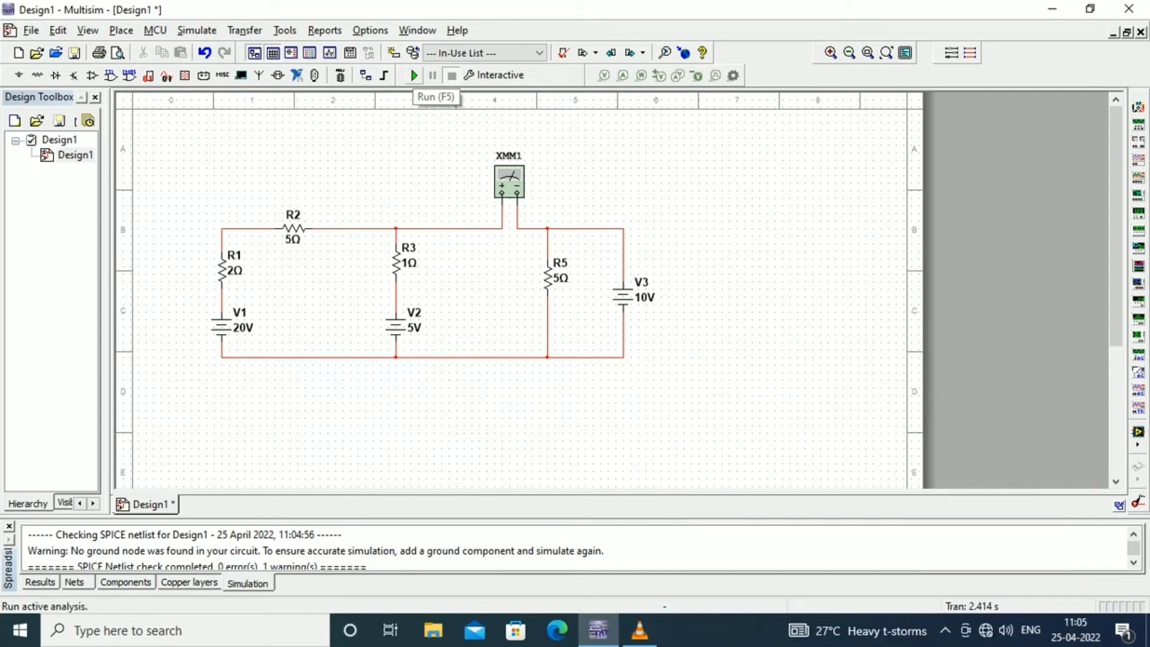
Run the simulation and read the short-circuit current on multimeter XMM1.
{"action": "left_click", "coordinate": [414, 75]}
{"action": "double_click", "coordinate": [509, 181]}
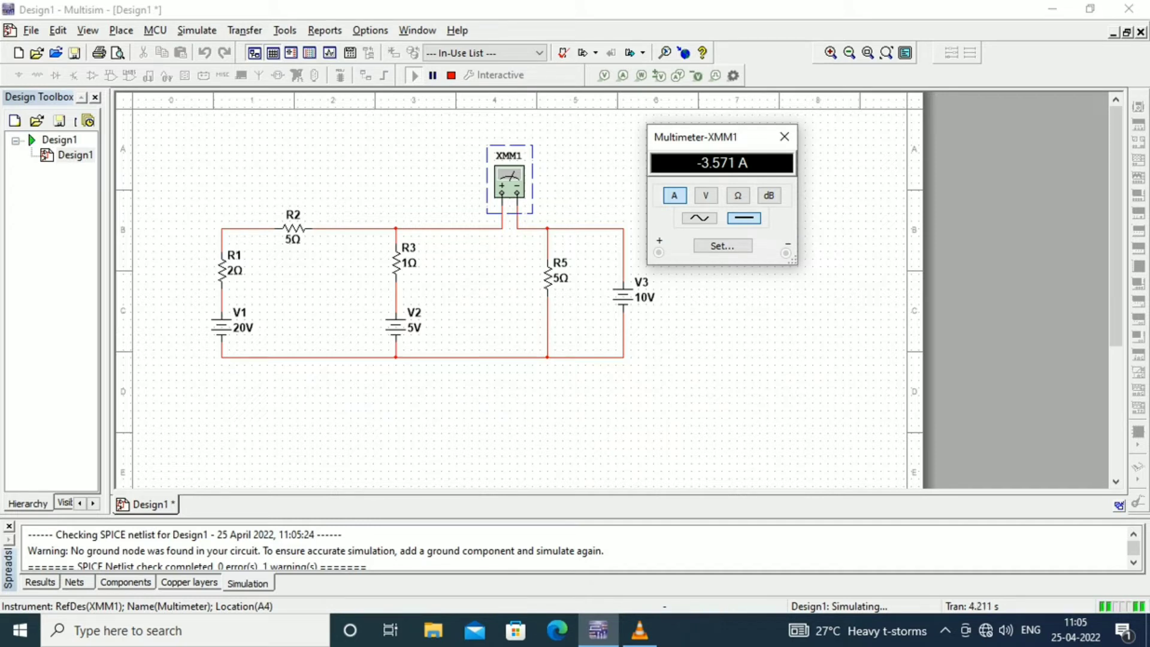
Stop the simulation, close the multimeter window, and replace voltage sources V2 and V1 with direct wires.
{"action": "left_click", "coordinate": [451, 75]}
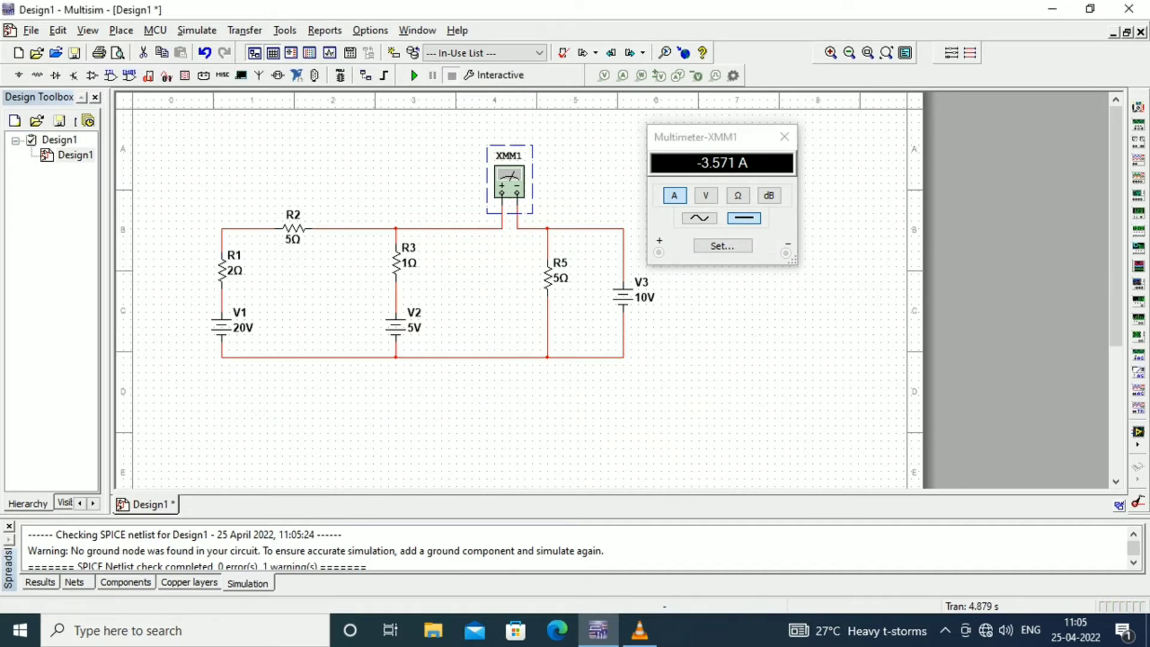
{"action": "left_click", "coordinate": [784, 136]}
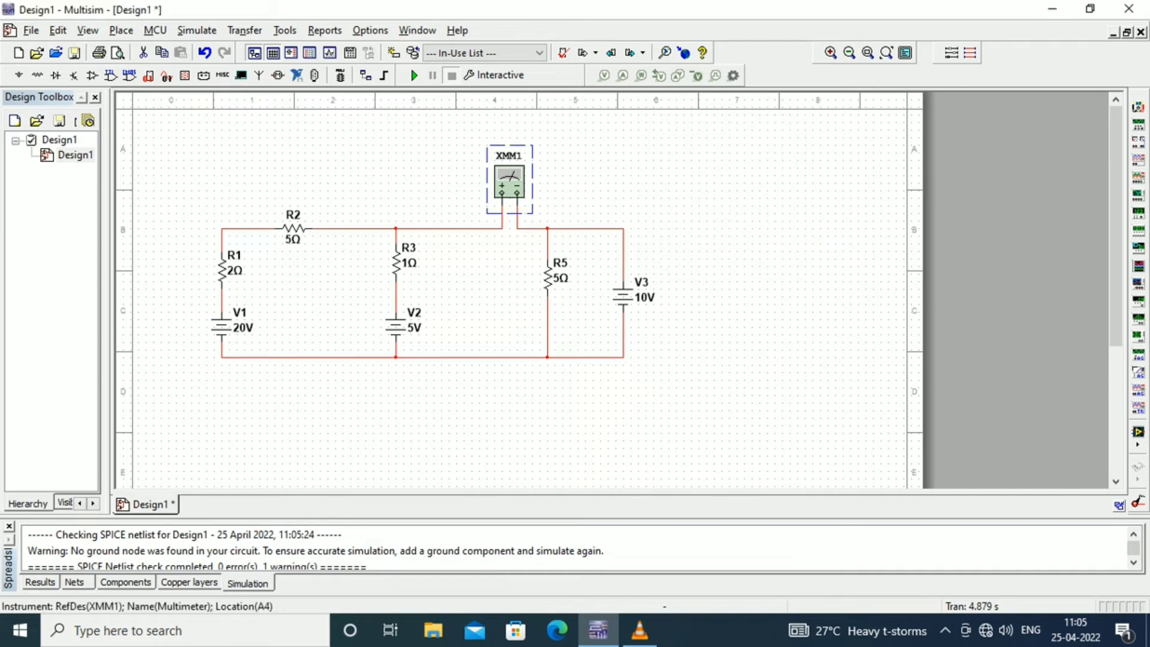
{"action": "left_click", "coordinate": [396, 327]}
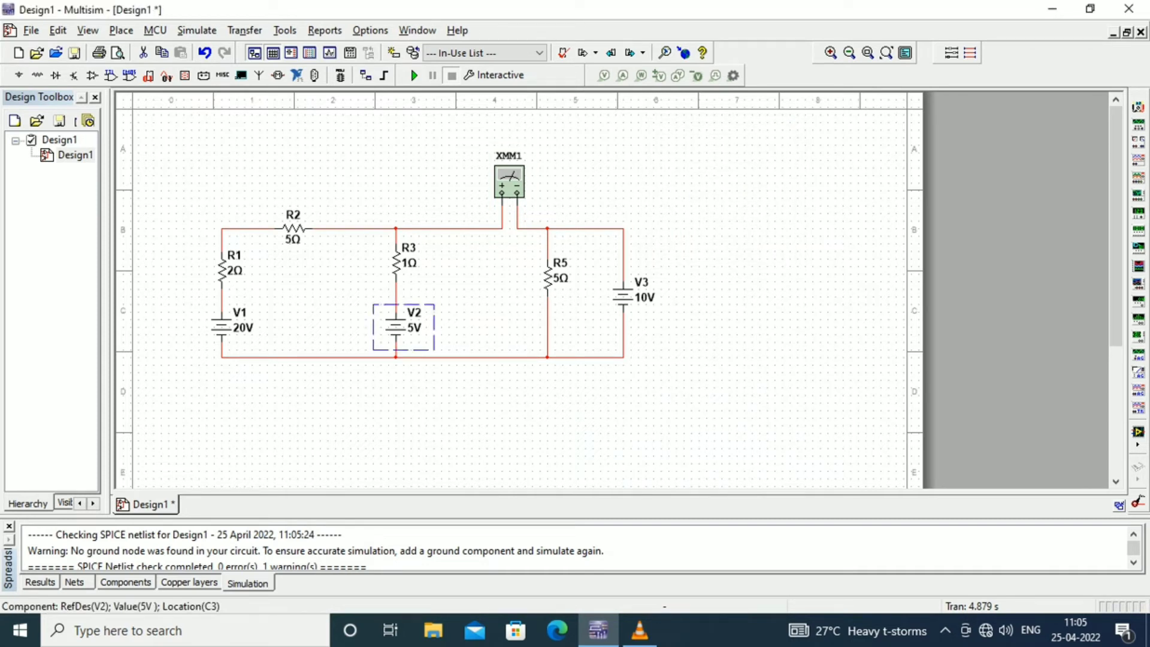
{"action": "key", "text": "Delete"}
{"action": "left_click", "coordinate": [396, 281]}
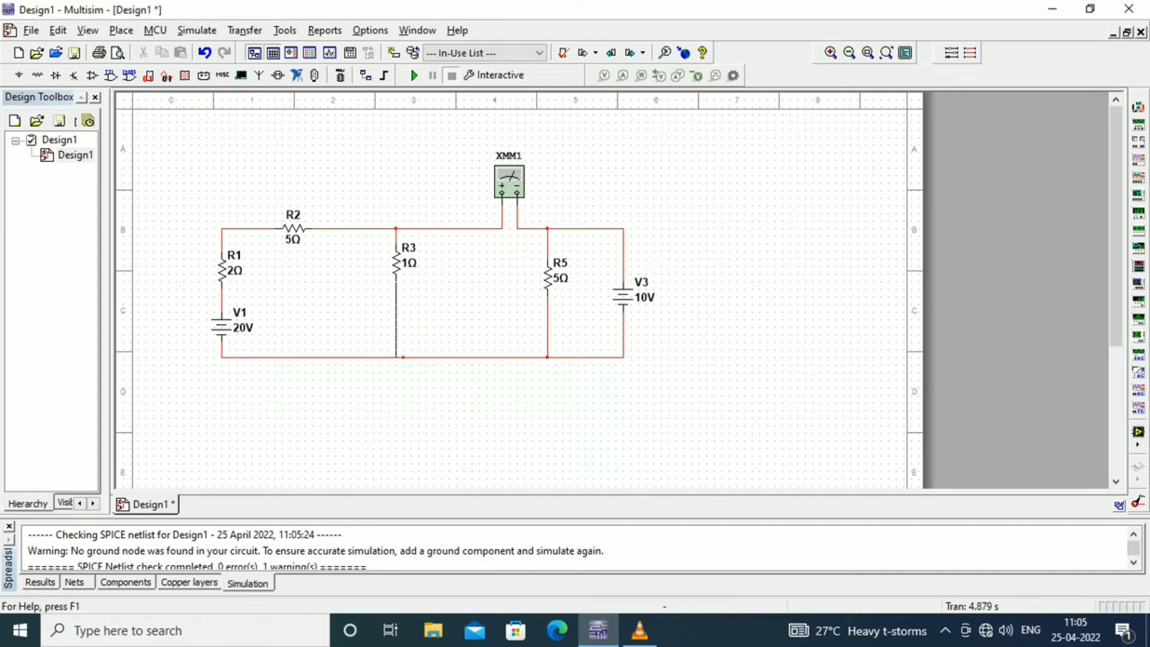
{"action": "left_click", "coordinate": [221, 327]}
{"action": "key", "text": "Delete"}
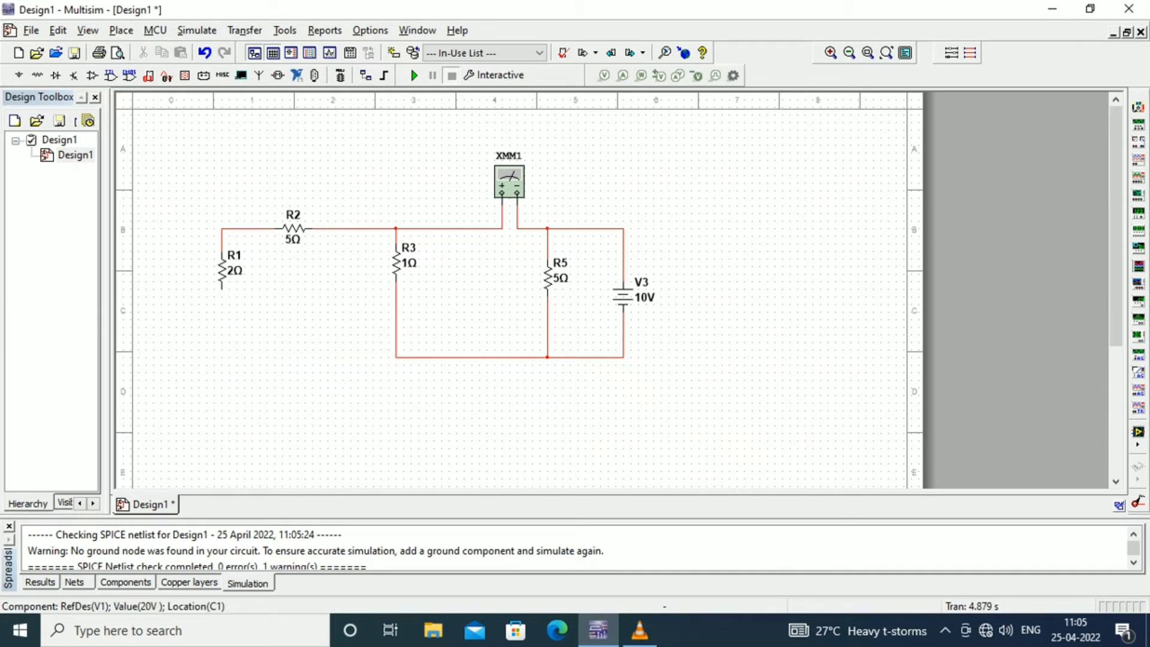
{"action": "left_click", "coordinate": [222, 289]}
{"action": "left_click", "coordinate": [395, 358]}
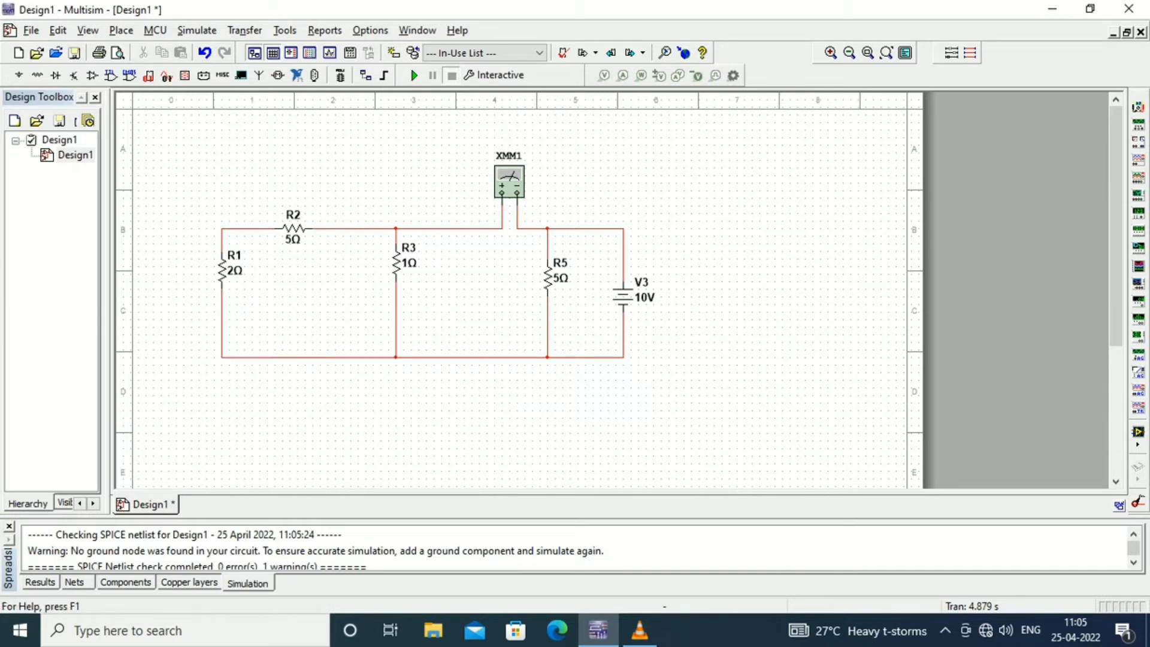
Replace voltage source V3 with a wire joining the upper and lower nodes of R5.
{"action": "left_click", "coordinate": [623, 296]}
{"action": "key", "text": "Delete"}
{"action": "left_click", "coordinate": [121, 30]}
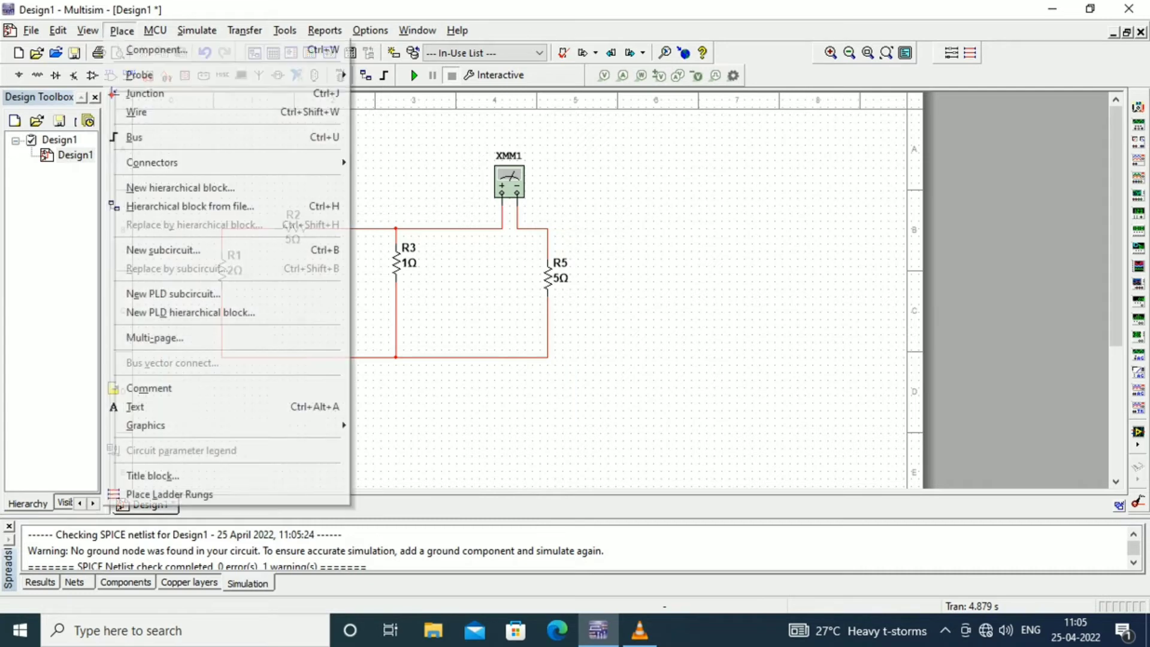
{"action": "left_click", "coordinate": [157, 49]}
{"action": "left_click", "coordinate": [600, 228]}
{"action": "left_click", "coordinate": [547, 358]}
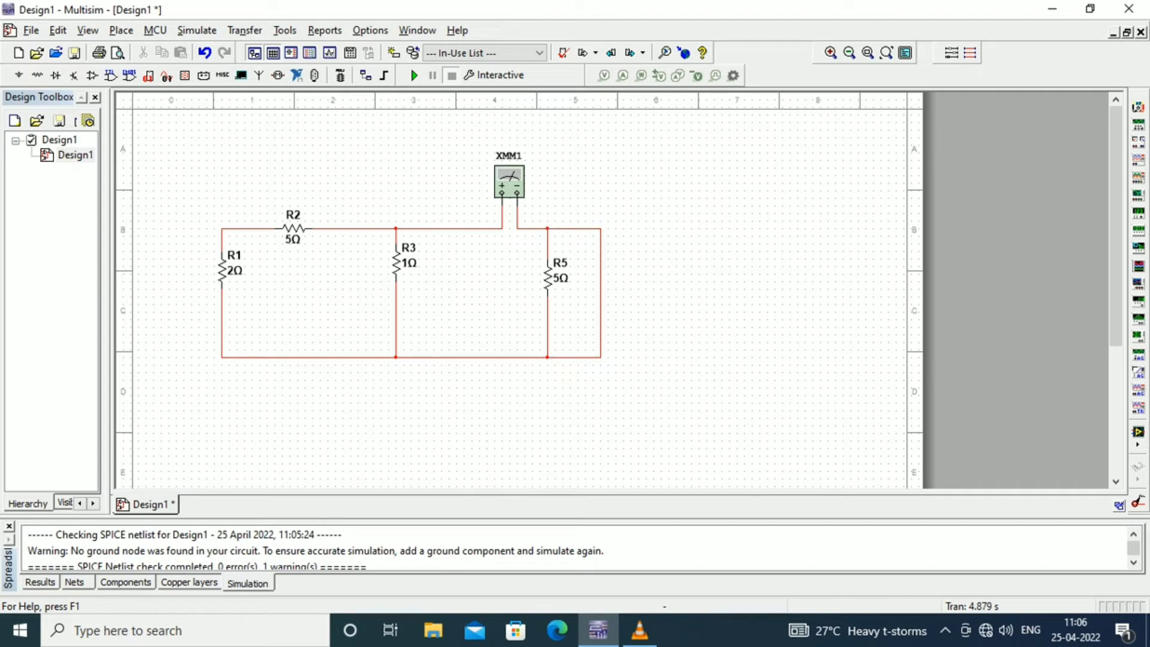
Set multimeter XMM1 to resistance mode and run the simulation to measure the equivalent resistance.
{"action": "double_click", "coordinate": [509, 181]}
{"action": "left_click", "coordinate": [738, 196]}
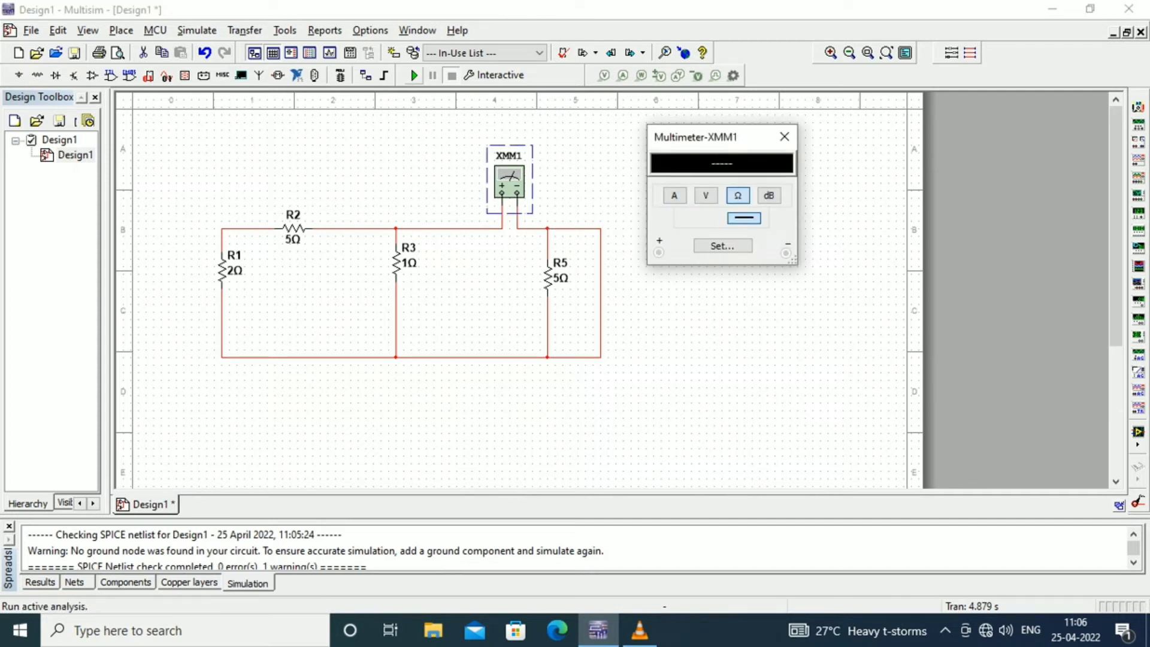
{"action": "left_click", "coordinate": [414, 74]}
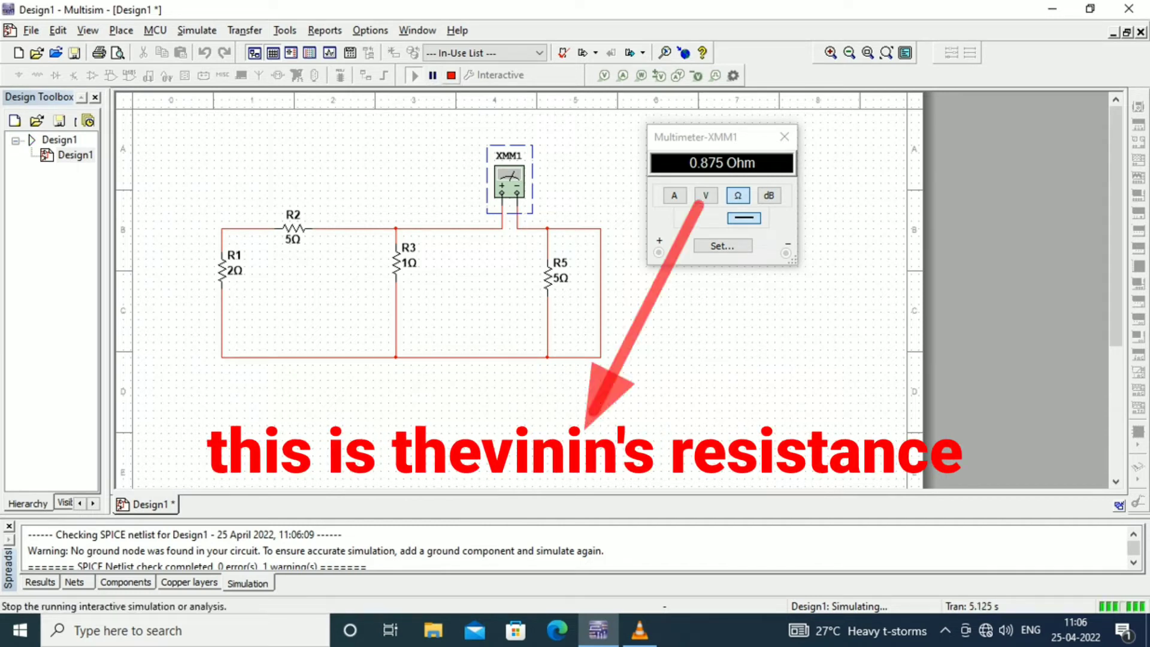
Stop the simulation and delete the entire circuit, including the multimeter.
{"action": "left_click", "coordinate": [451, 75]}
{"action": "left_click_drag", "start_coordinate": [209, 143], "coordinate": [611, 392]}
{"action": "key", "text": "Delete"}
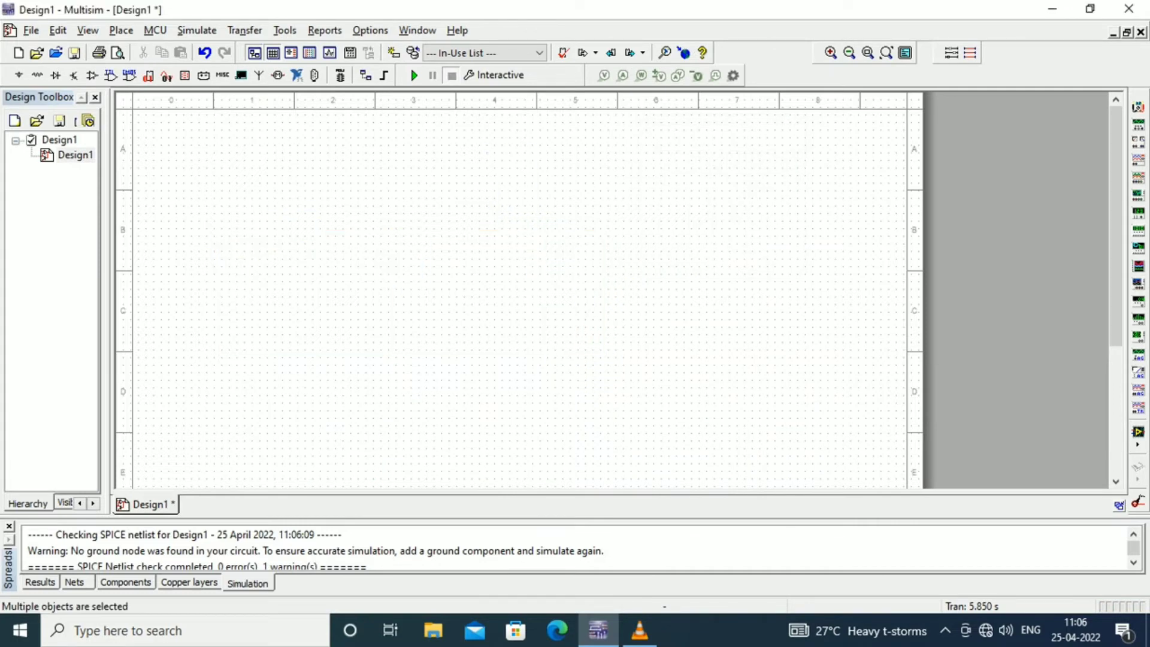
Place a DC_CURRENT source from the SIGNAL_CURRENT_SOURCES family on the empty schematic.
{"action": "key", "text": "ctrl+w"}
{"action": "left_click", "coordinate": [262, 248]}
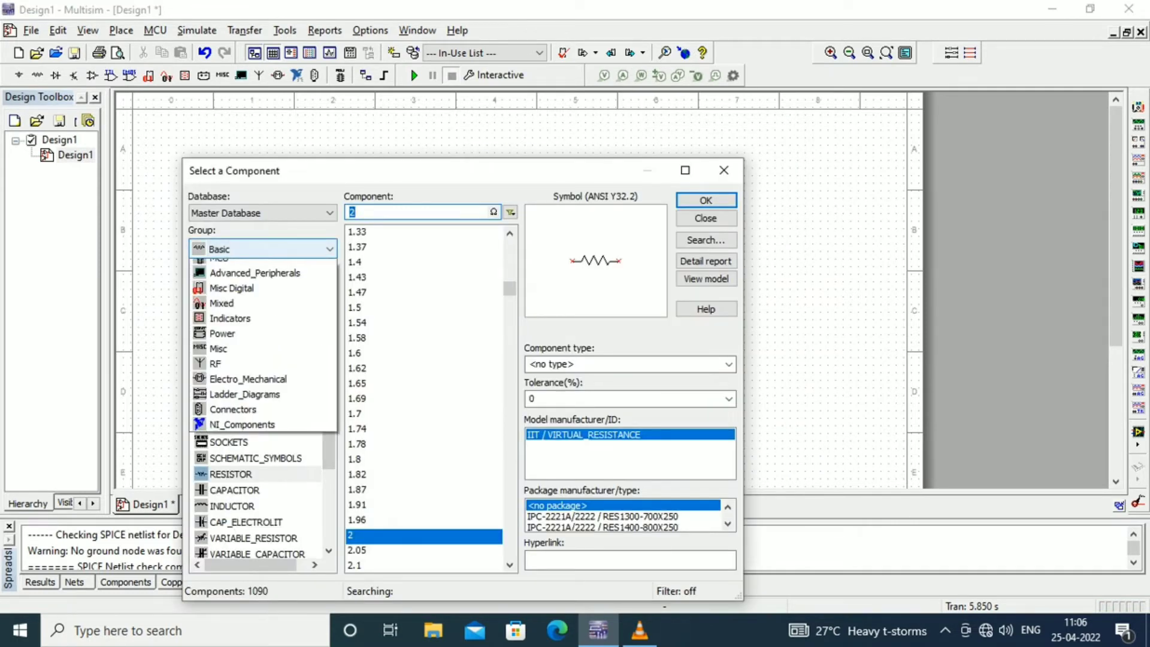
{"action": "left_click", "coordinate": [239, 265]}
{"action": "left_click", "coordinate": [269, 330]}
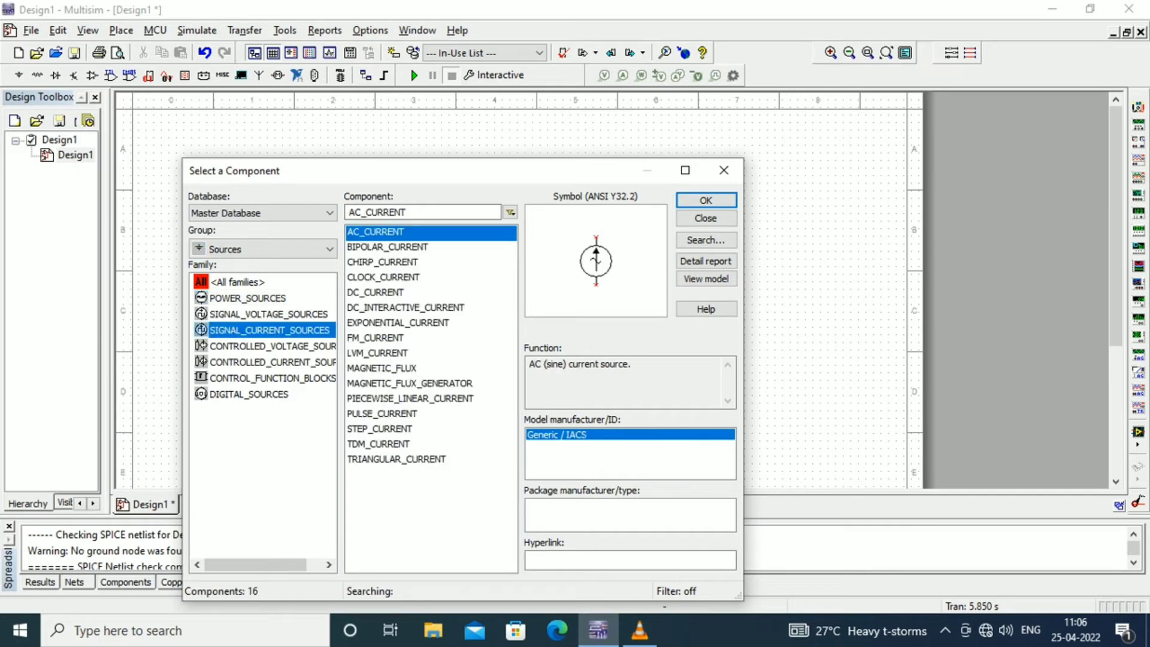
{"action": "left_click", "coordinate": [375, 293]}
{"action": "left_click", "coordinate": [705, 200]}
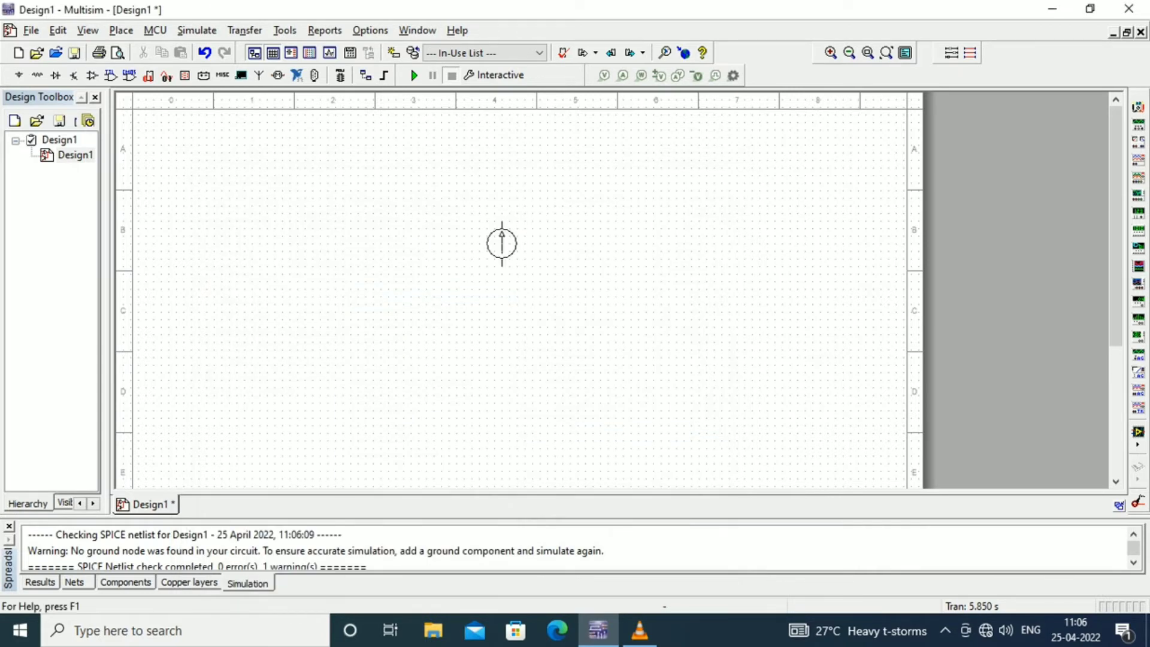
{"action": "left_click", "coordinate": [319, 229]}
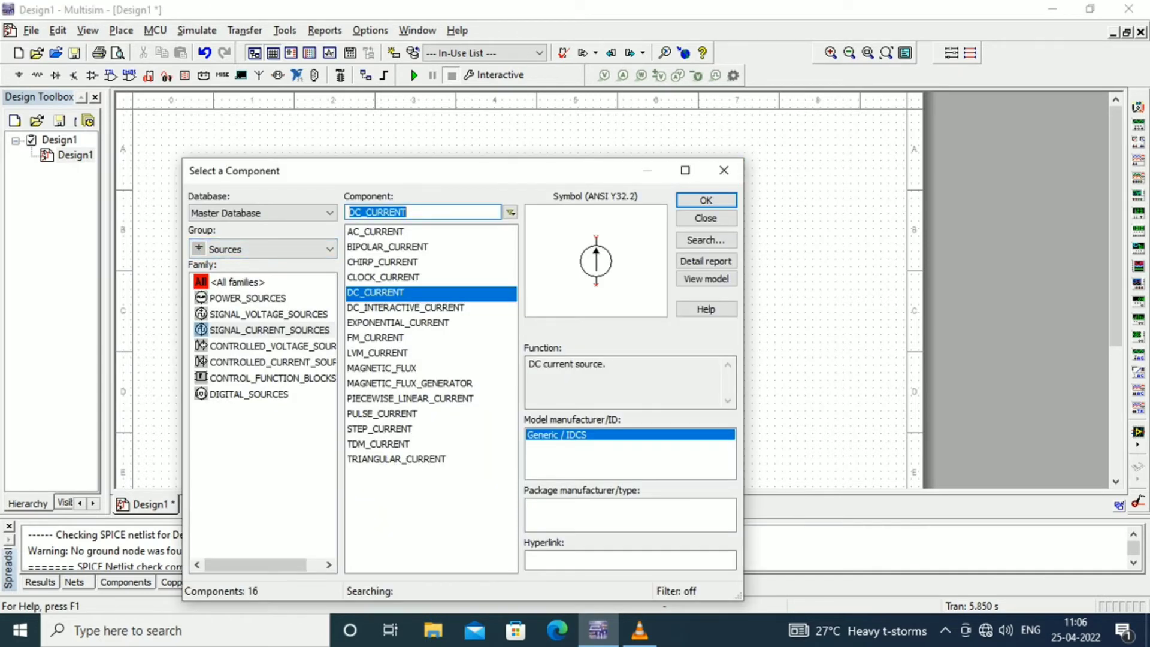
Place two 1 Ω resistors side by side next to the current source.
{"action": "left_click", "coordinate": [263, 249]}
{"action": "left_click", "coordinate": [220, 298]}
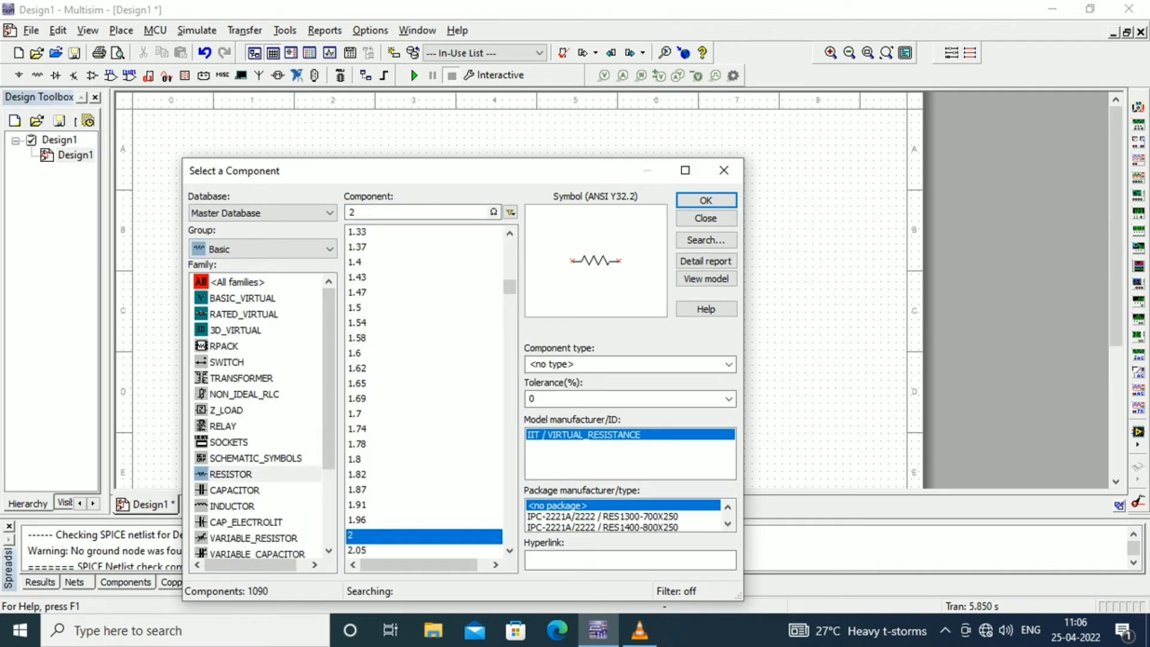
{"action": "scroll", "coordinate": [423, 398], "scroll_direction": "up", "scroll_amount": 5}
{"action": "left_click", "coordinate": [706, 200]}
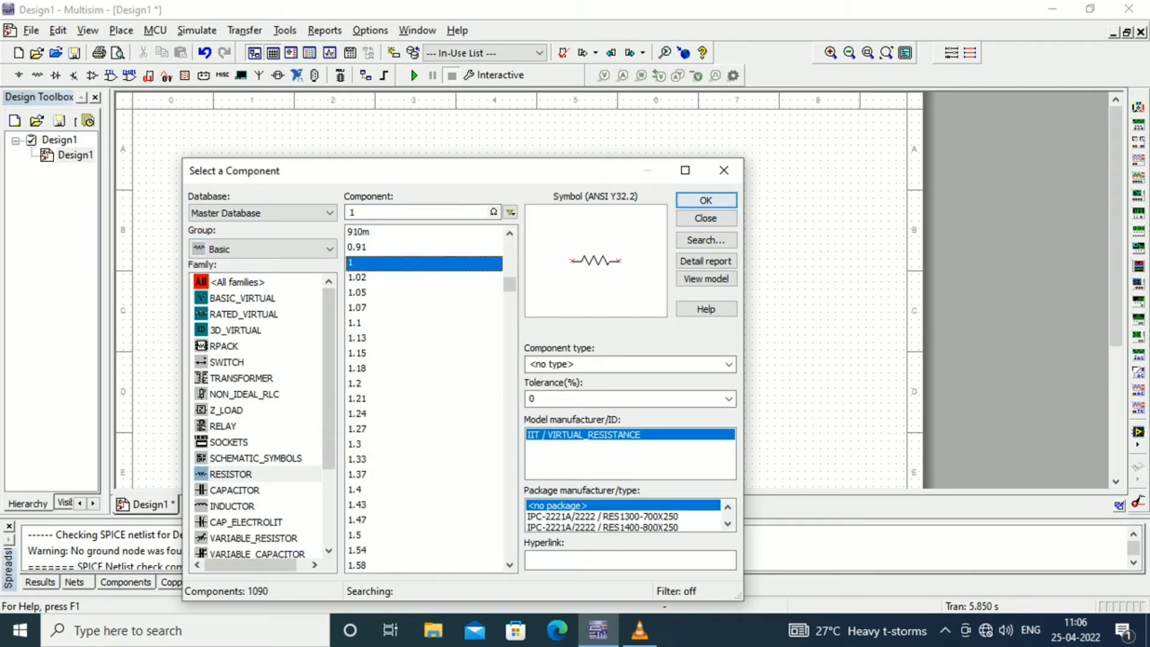
{"action": "left_click", "coordinate": [408, 214]}
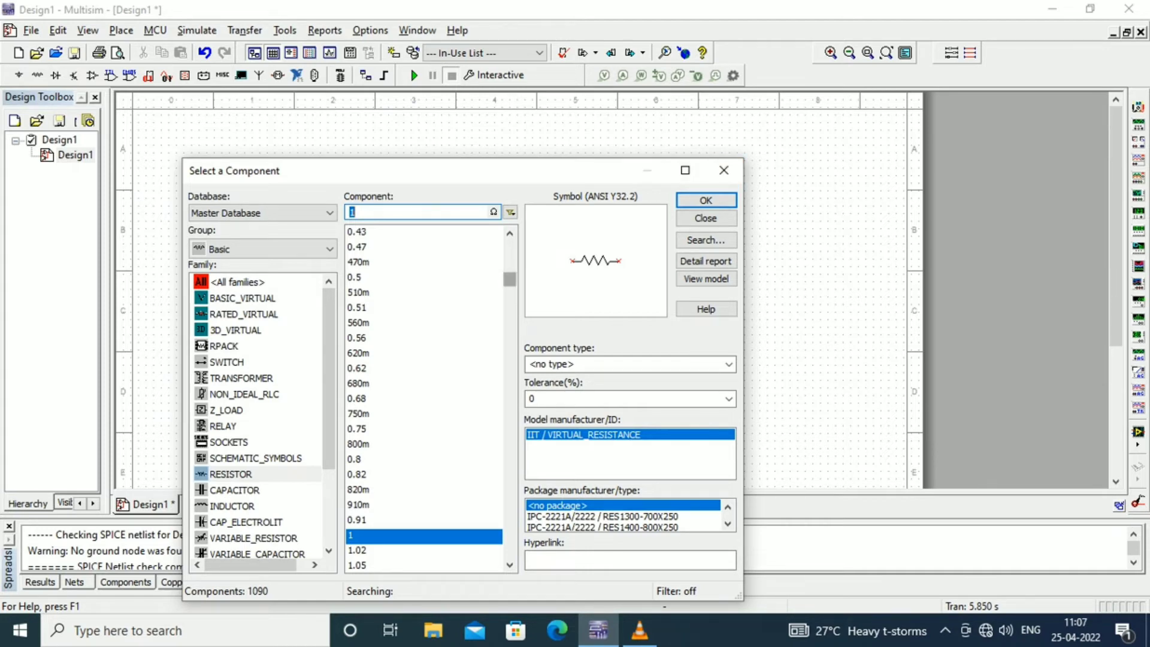
{"action": "left_click", "coordinate": [706, 200]}
{"action": "left_click", "coordinate": [406, 213]}
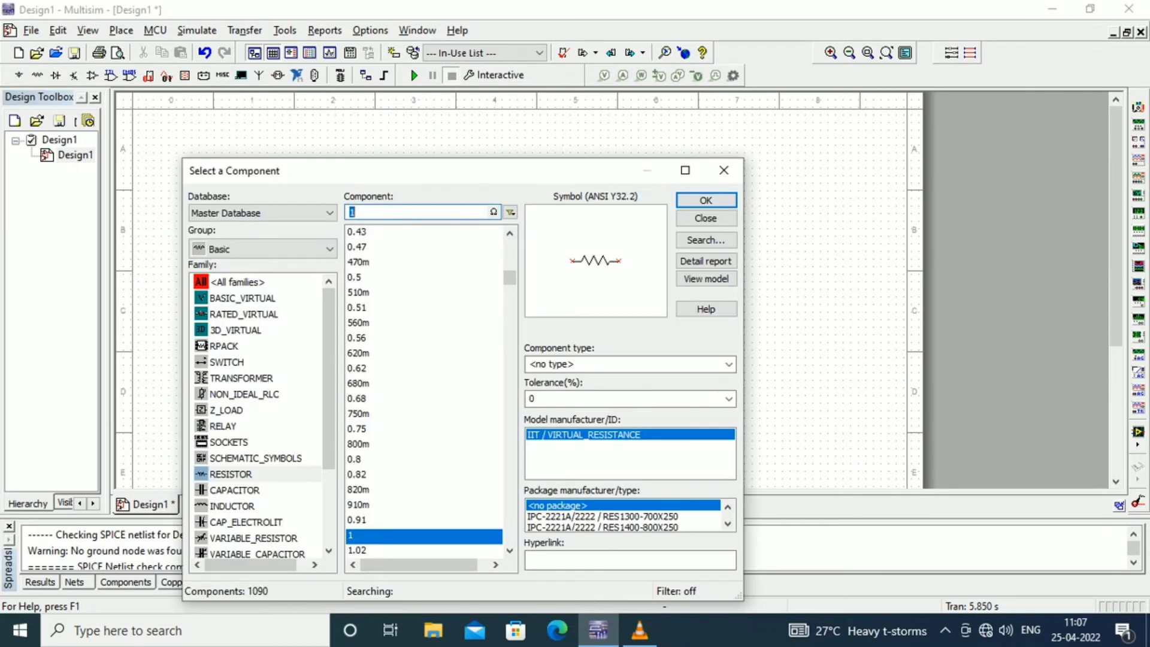
{"action": "left_click", "coordinate": [724, 170]}
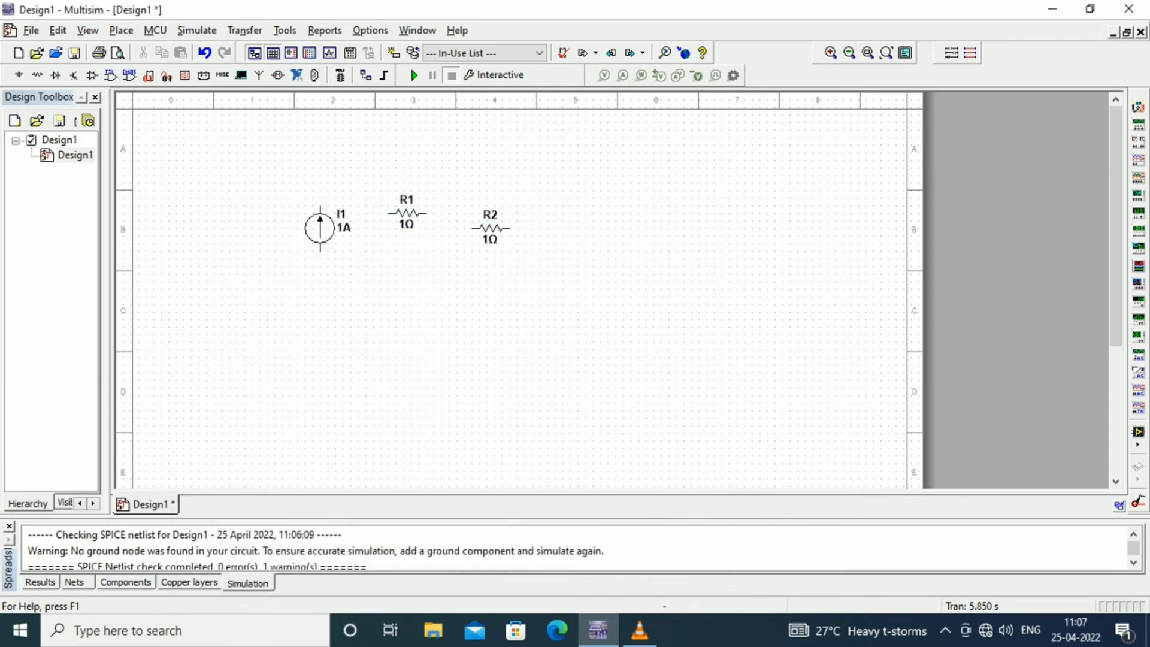
Rotate resistors R1 and R2 to vertical and set R2's resistance to 3 Ω.
{"action": "key", "text": "ctrl+r"}
{"action": "left_click", "coordinate": [490, 228]}
{"action": "key", "text": "ctrl+r"}
{"action": "double_click", "coordinate": [487, 226]}
{"action": "type", "text": "3"}
{"action": "key", "text": "Return"}
{"action": "left_click", "coordinate": [404, 236]}
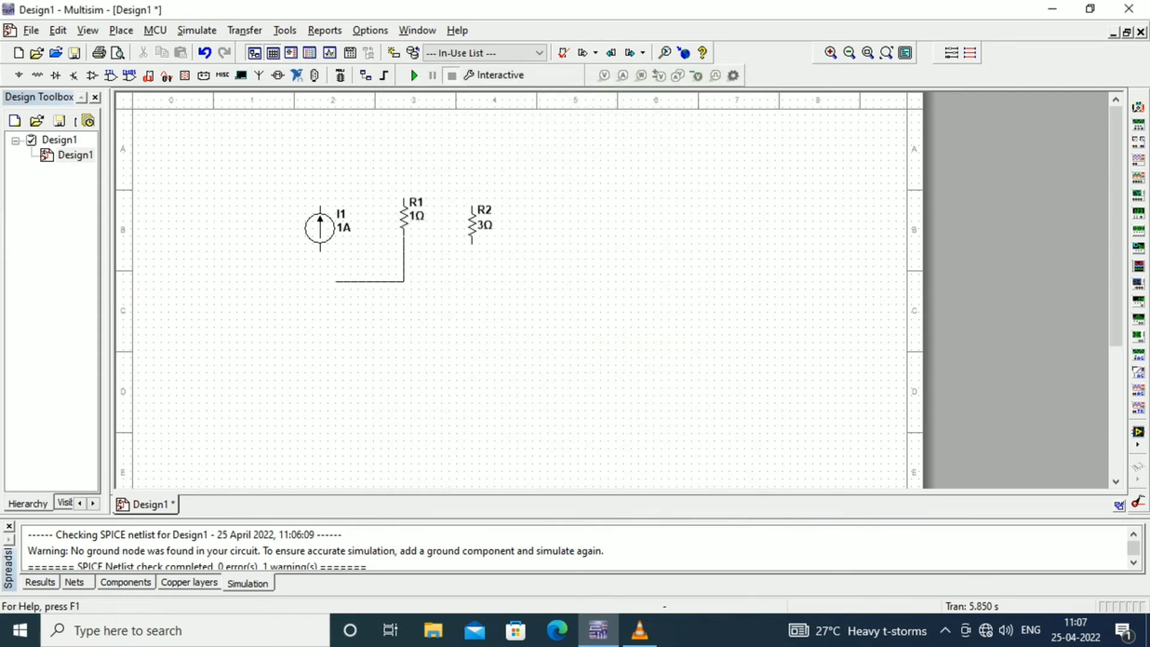
{"action": "left_click", "coordinate": [320, 250]}
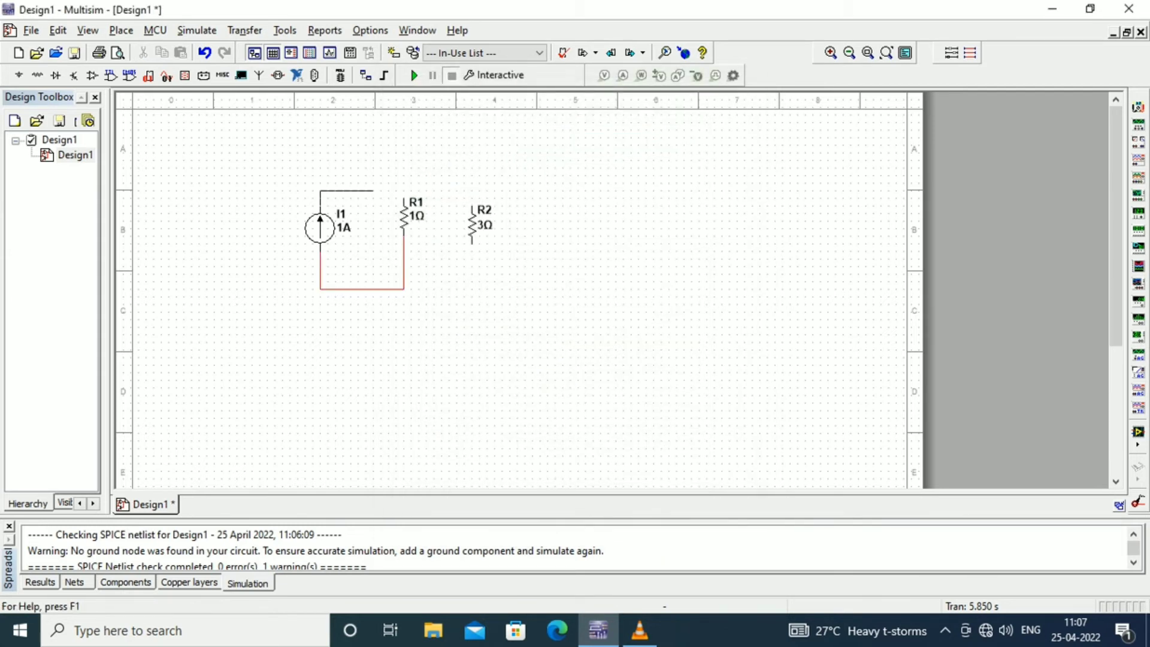
{"action": "left_click", "coordinate": [404, 199]}
{"action": "left_click", "coordinate": [319, 228]}
{"action": "key", "text": "Delete"}
{"action": "key", "text": "ctrl+z"}
{"action": "left_click", "coordinate": [362, 289]}
{"action": "key", "text": "Delete"}
{"action": "left_click", "coordinate": [362, 183]}
{"action": "key", "text": "Delete"}
Rotate current source I1 by 180° so that its arrow points downward.
{"action": "left_click", "coordinate": [320, 228]}
{"action": "key", "text": "ctrl+r"}
{"action": "key", "text": "ctrl+r"}
Wire I1 in parallel with R1 and connect R2's upper terminal to their top node.
{"action": "left_click", "coordinate": [320, 205]}
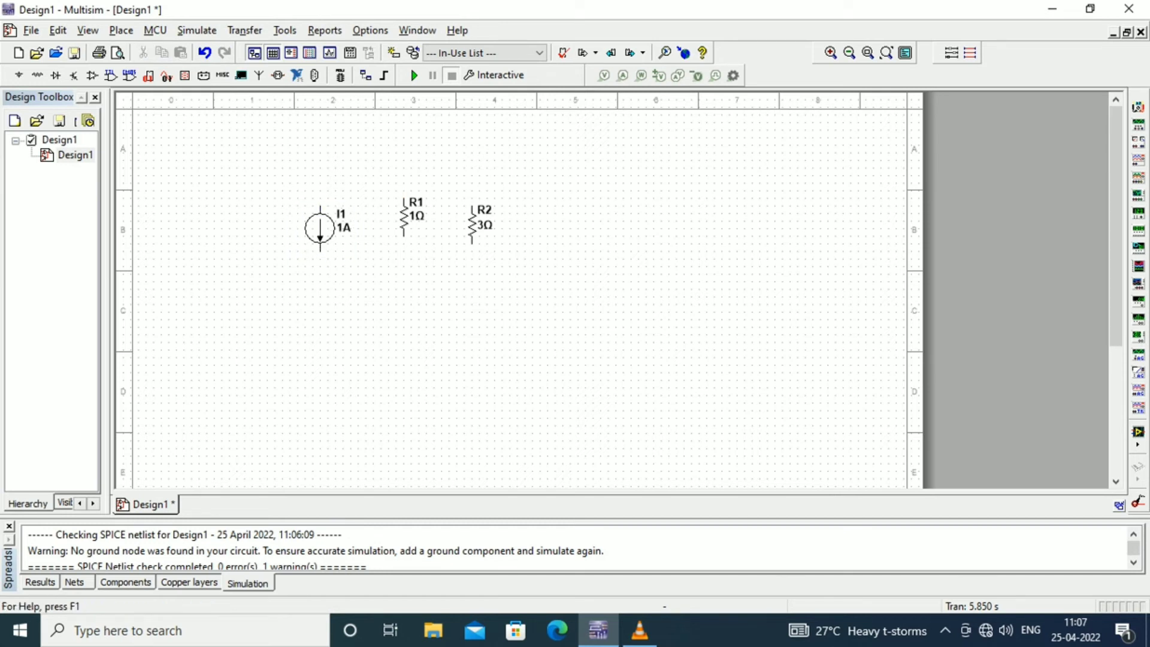
{"action": "left_click", "coordinate": [403, 198]}
{"action": "left_click", "coordinate": [321, 207]}
{"action": "left_click", "coordinate": [404, 237]}
{"action": "left_click", "coordinate": [321, 250]}
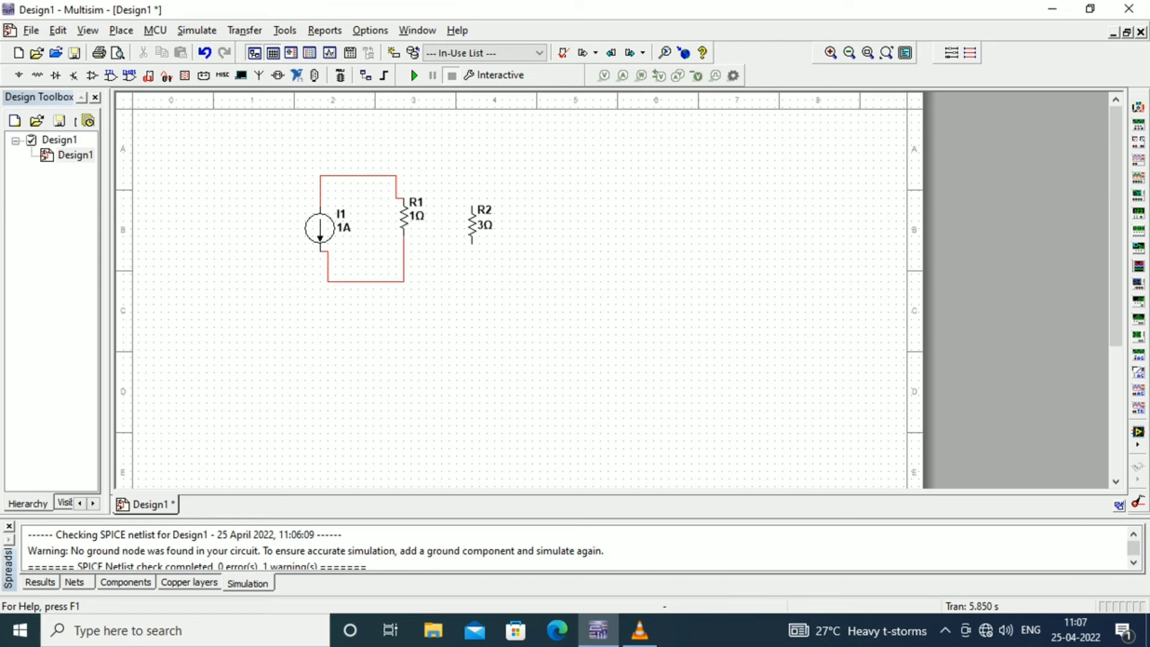
{"action": "left_click", "coordinate": [472, 206]}
{"action": "left_click", "coordinate": [396, 176]}
{"action": "left_click", "coordinate": [472, 243]}
Set R1's resistance to .875 Ω.
{"action": "double_click", "coordinate": [405, 217]}
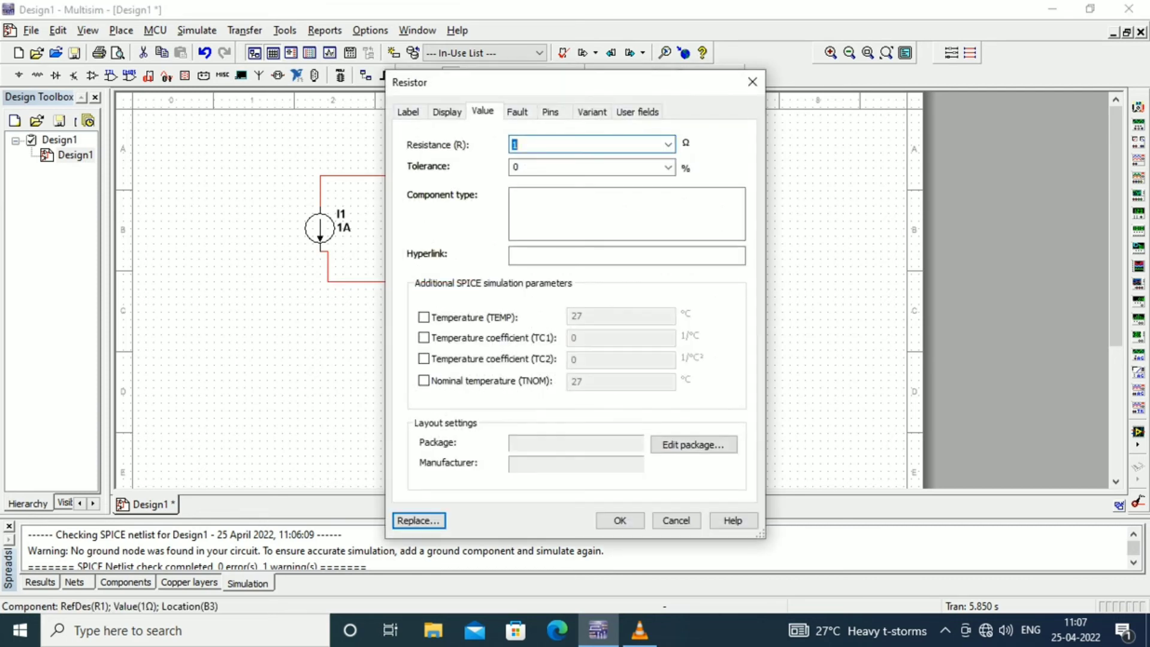
{"action": "type", "text": ".875"}
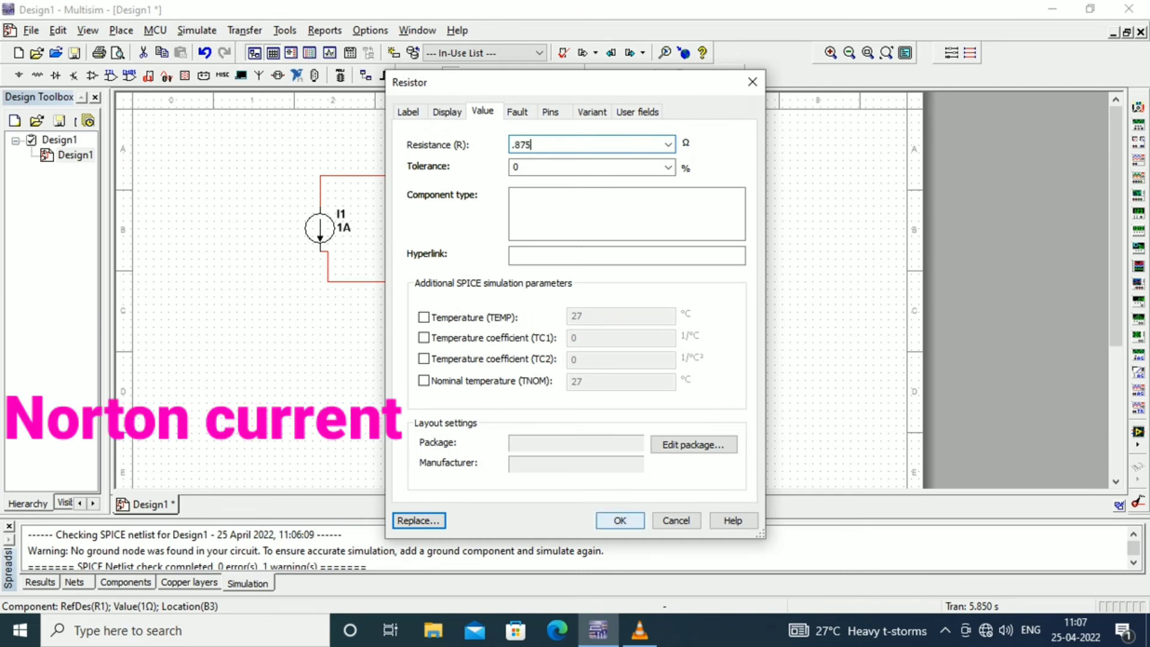
{"action": "key", "text": "Return"}
{"action": "key", "text": "Delete"}
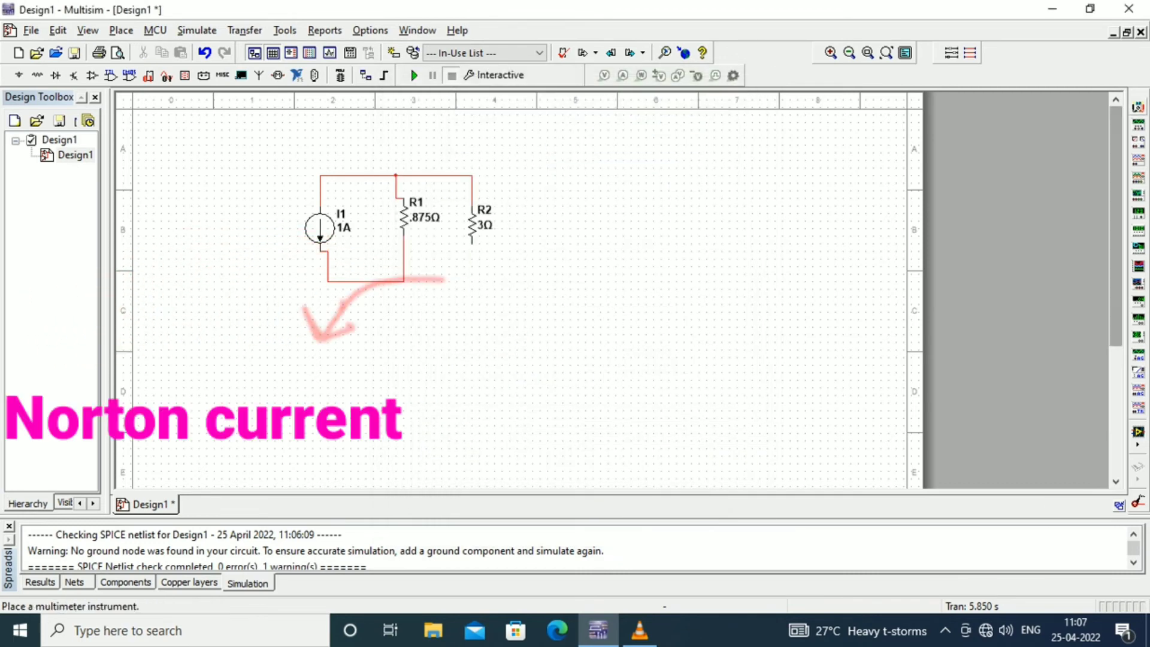
Place a multimeter, rotate it, and wire it in series between R2's lower terminal and the node below R1.
{"action": "left_click", "coordinate": [577, 251]}
{"action": "left_click", "coordinate": [577, 252]}
{"action": "key", "text": "ctrl+r"}
{"action": "left_click_drag", "start_coordinate": [582, 252], "coordinate": [537, 274]}
{"action": "left_click", "coordinate": [472, 244]}
{"action": "left_click", "coordinate": [511, 266]}
{"action": "left_click", "coordinate": [511, 282]}
{"action": "left_click", "coordinate": [403, 281]}
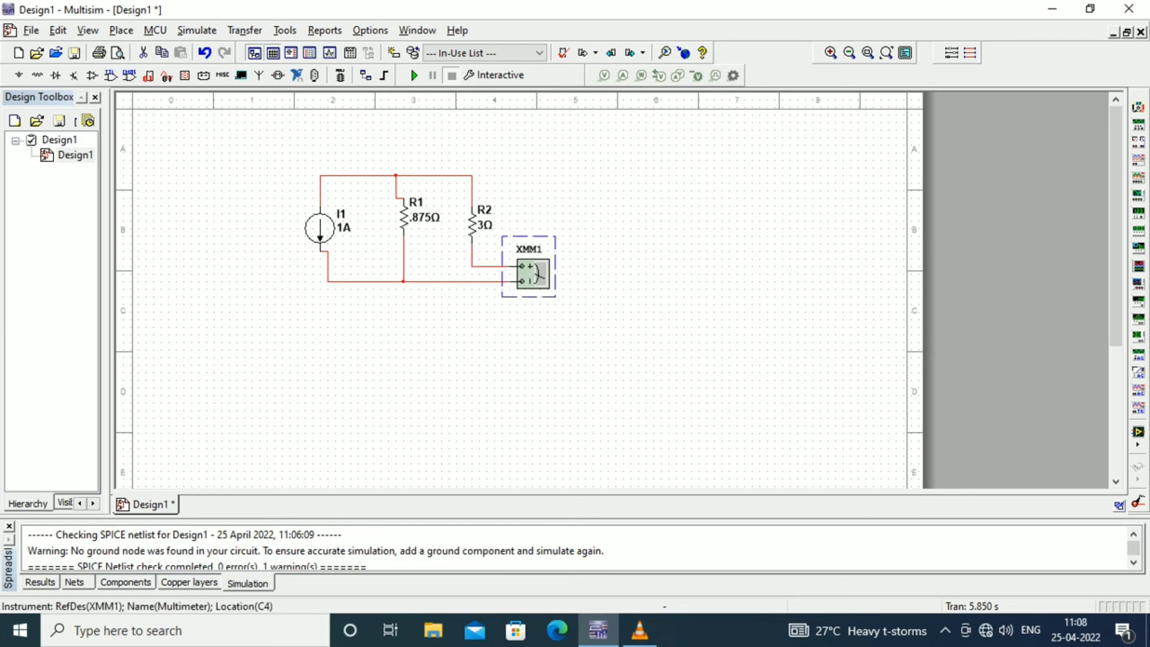
Set multimeter XMM1 to measure DC current and move its window clear of the circuit.
{"action": "double_click", "coordinate": [533, 274]}
{"action": "left_click", "coordinate": [528, 304]}
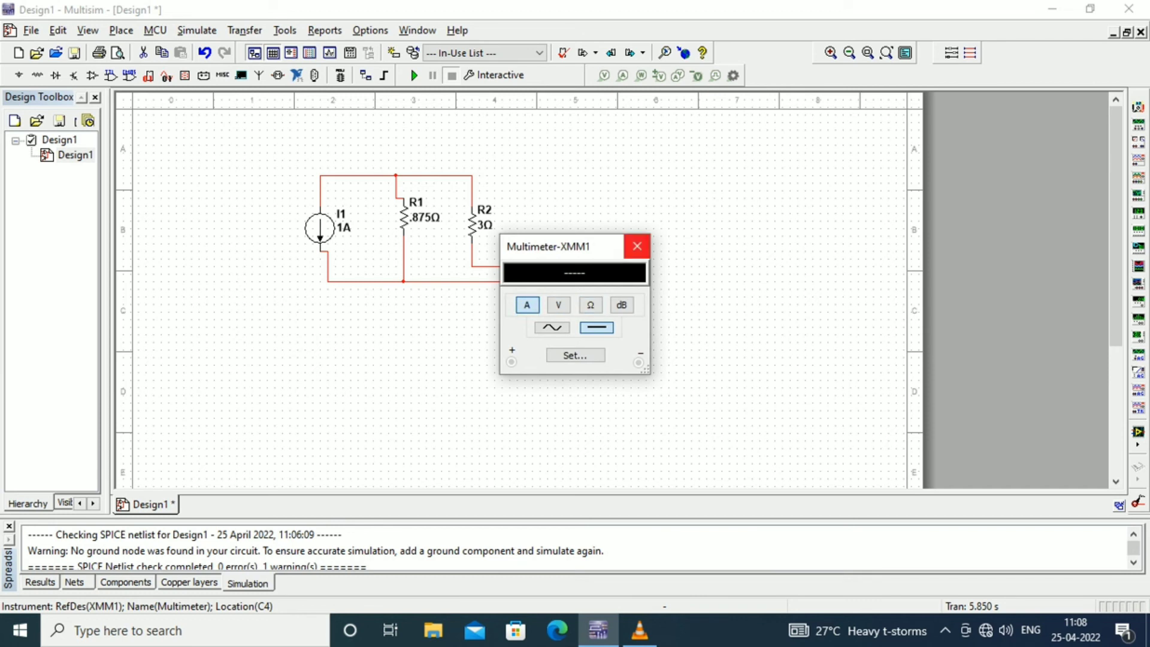
{"action": "left_click_drag", "start_coordinate": [563, 246], "coordinate": [631, 161]}
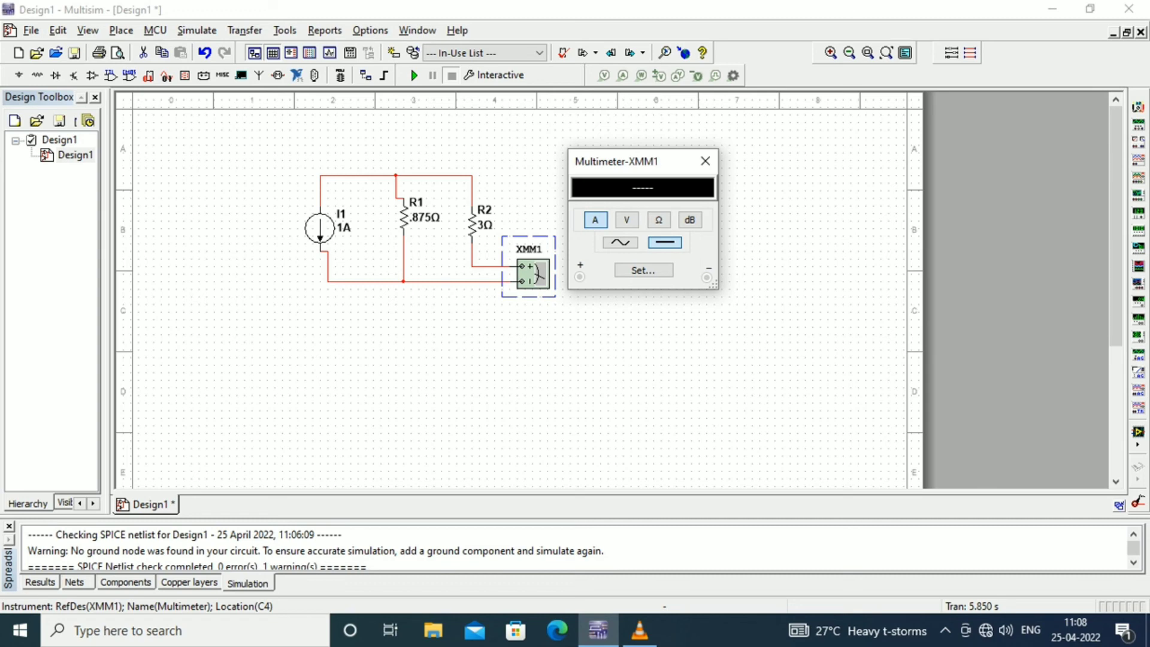
Set current source I1 to 3.571 A and run the simulation to read the current through R2.
{"action": "double_click", "coordinate": [320, 229]}
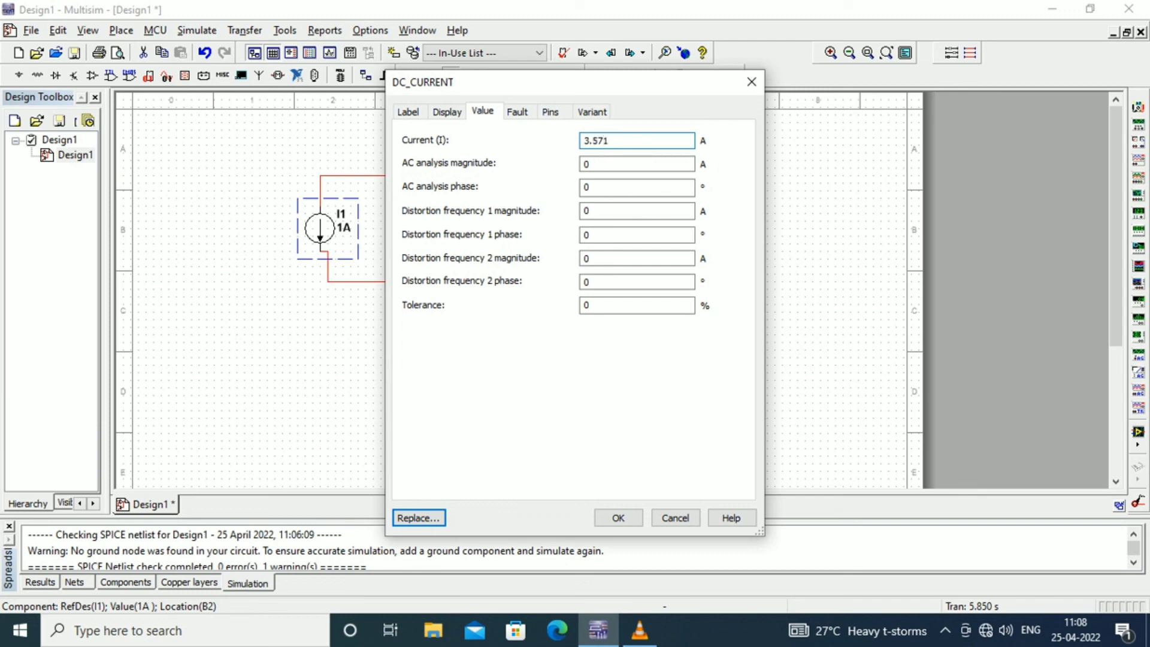
{"action": "key", "text": "Return"}
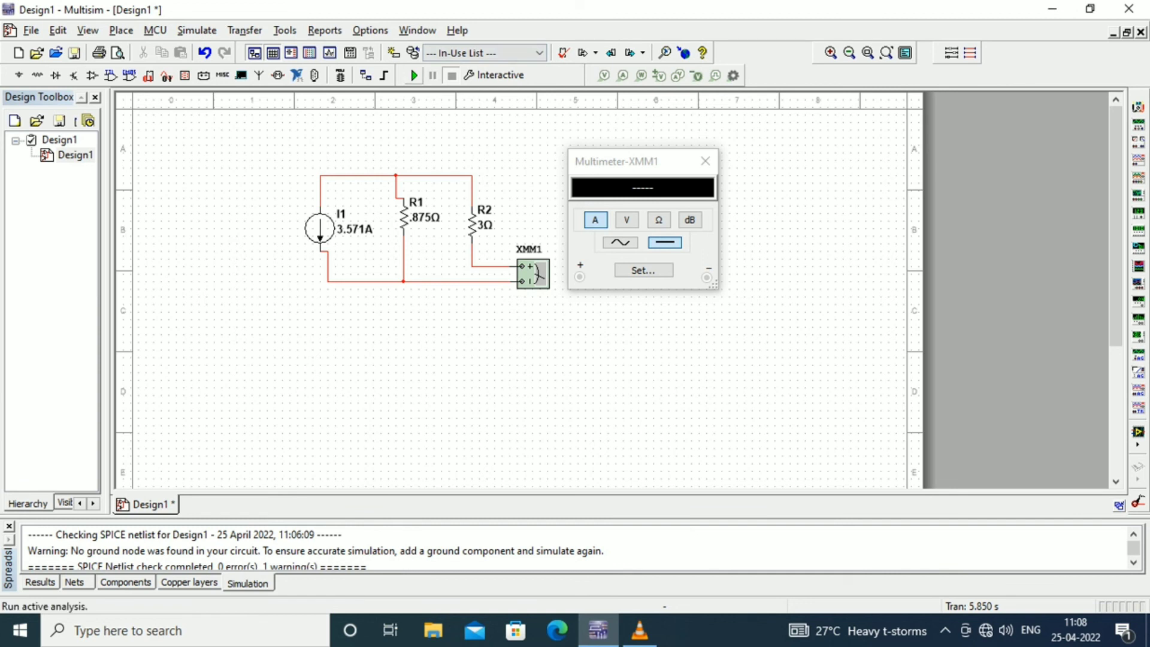
{"action": "left_click", "coordinate": [414, 74]}
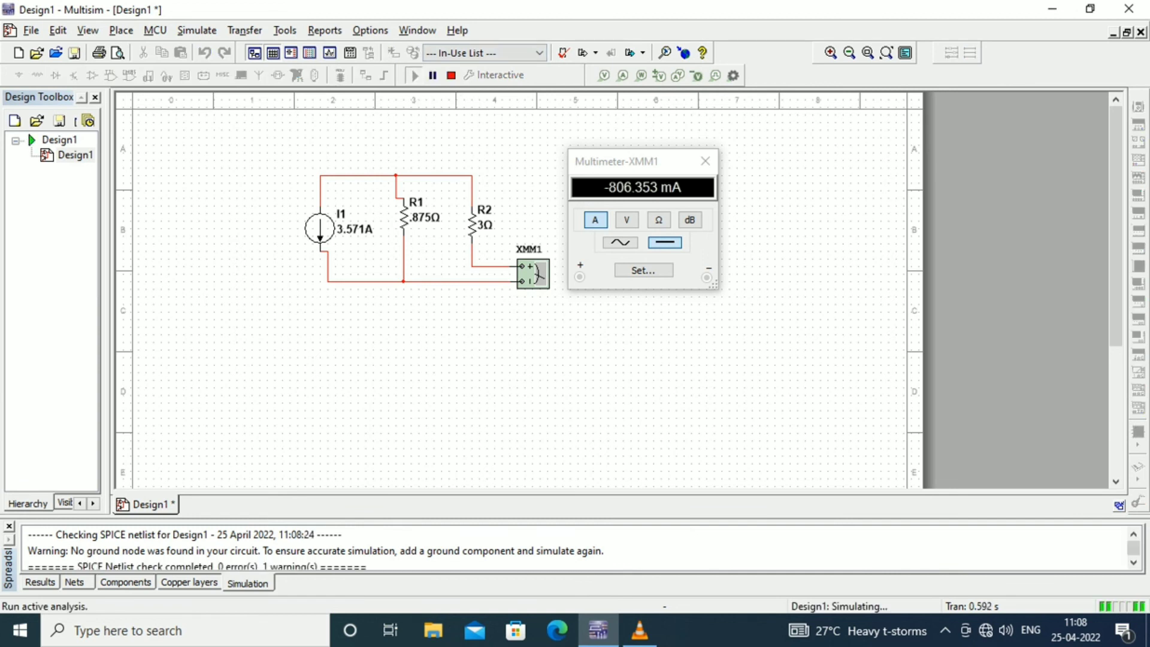